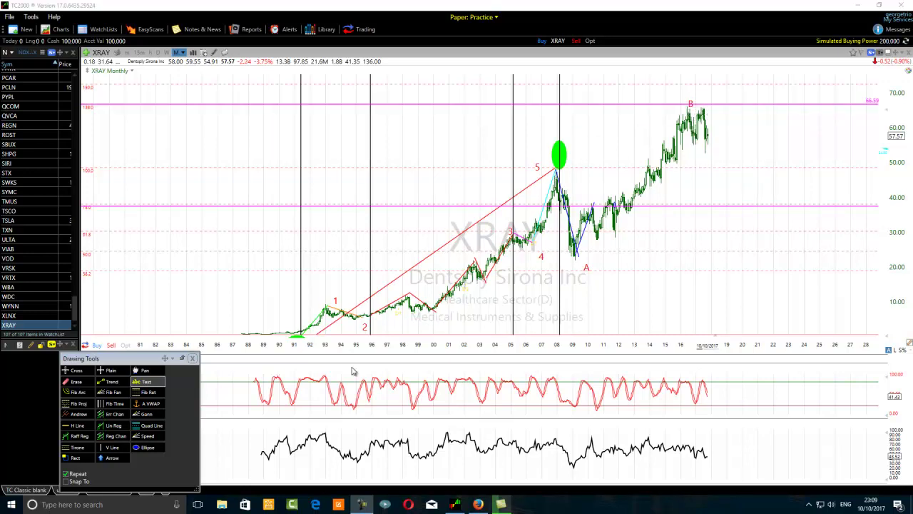
- Re-anchor the Fibonacci levels' starting point at the wave 4 low and move the lower magenta horizontal line to the 138.0 level
{"action": "left_click", "coordinate": [76, 370]}
{"action": "left_click_drag", "start_coordinate": [314, 336], "coordinate": [532, 249]}
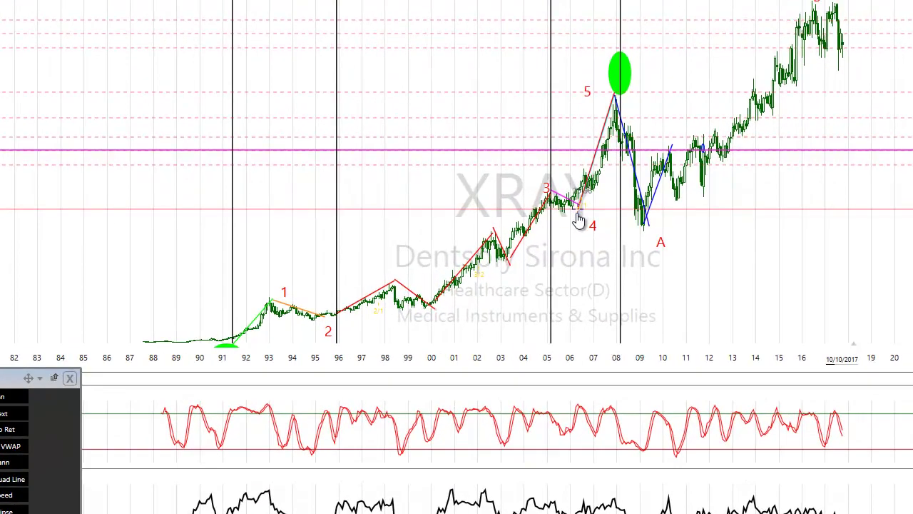
{"action": "left_click_drag", "start_coordinate": [579, 220], "coordinate": [579, 220]}
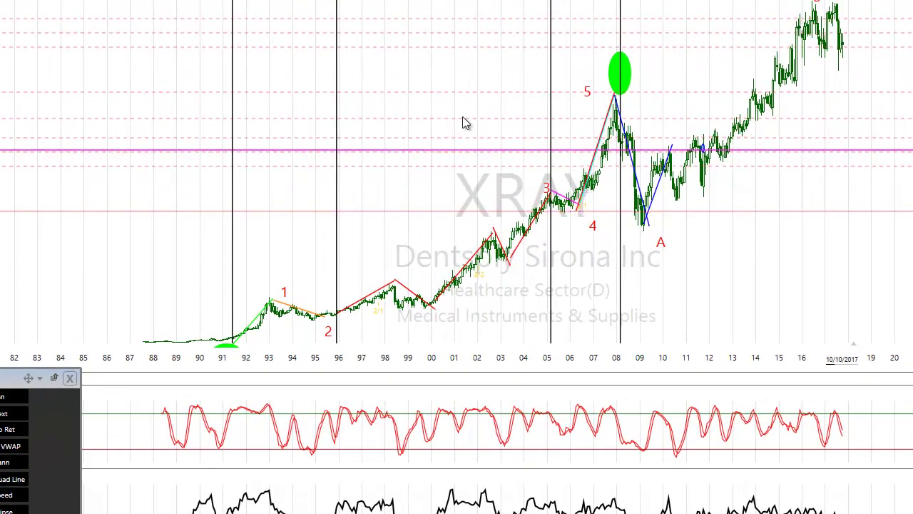
{"action": "left_click_drag", "start_coordinate": [477, 152], "coordinate": [526, 54]}
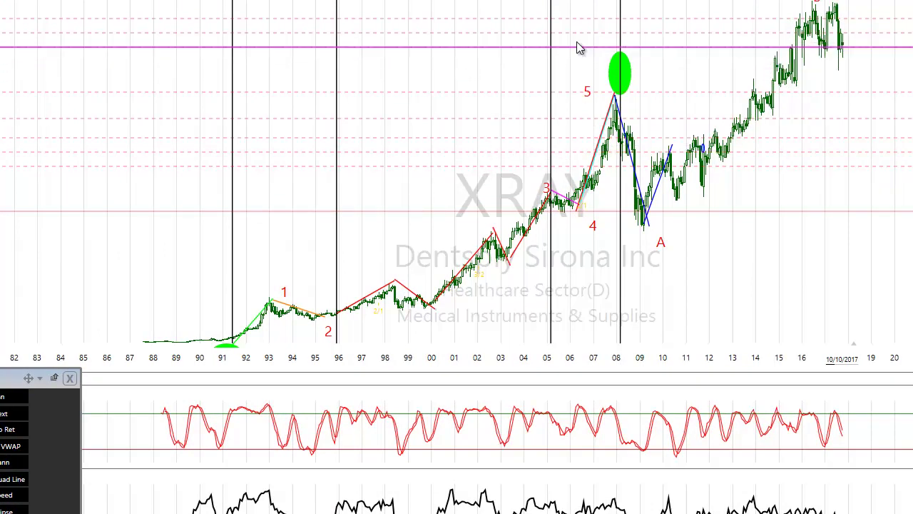
- Move the Fibonacci levels' starting point from the wave 4 low back to the bottom of the chart near 1993
{"action": "mouse_move", "coordinate": [841, 57]}
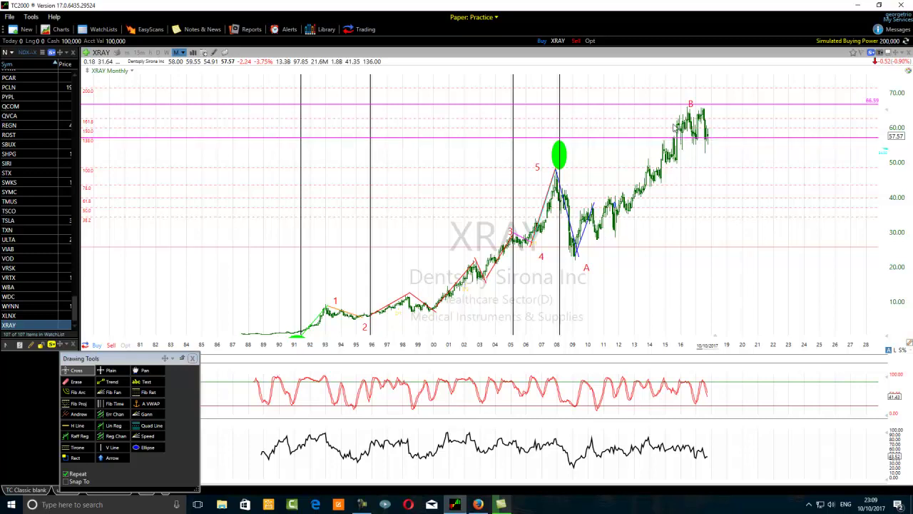
{"action": "mouse_move", "coordinate": [696, 152]}
{"action": "left_click_drag", "start_coordinate": [531, 250], "coordinate": [324, 352]}
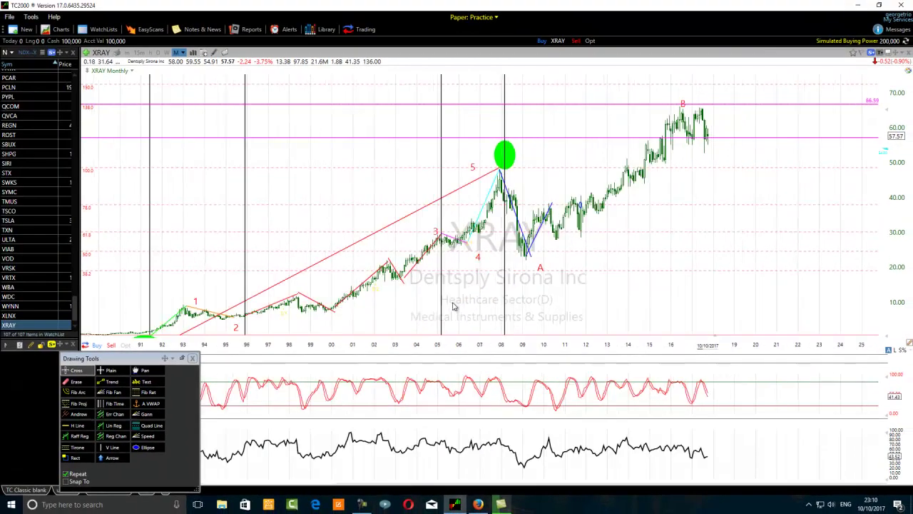
- Examine the five-wave advance and the A and B swings against the Fibonacci levels over shorter and longer time spans
{"action": "scroll", "coordinate": [453, 305], "scroll_direction": "up", "scroll_amount": 1}
{"action": "scroll", "coordinate": [449, 317], "scroll_direction": "up", "scroll_amount": 1}
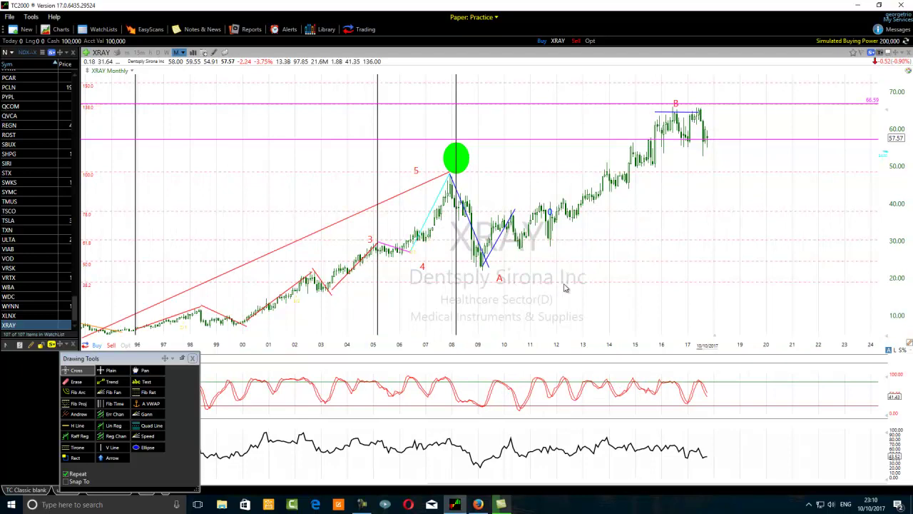
{"action": "scroll", "coordinate": [450, 314], "scroll_direction": "down", "scroll_amount": 2}
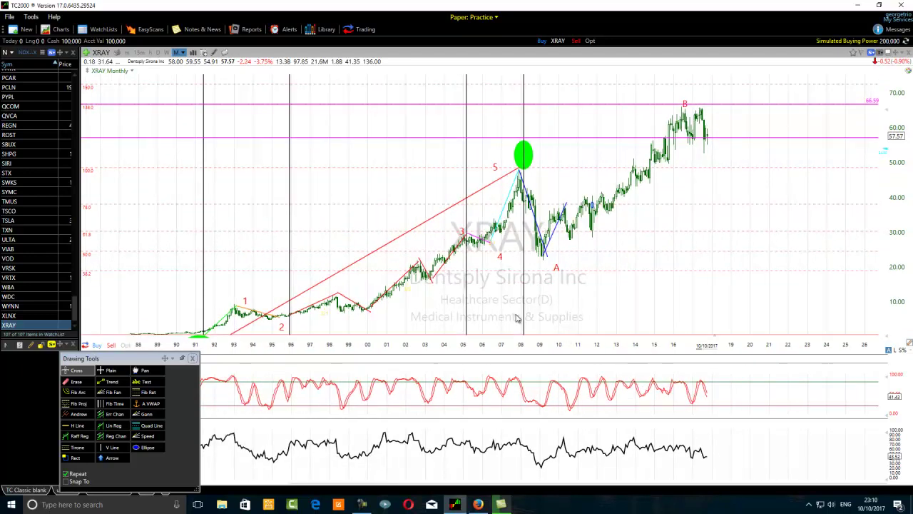
{"action": "scroll", "coordinate": [517, 316], "scroll_direction": "down", "scroll_amount": 1}
{"action": "scroll", "coordinate": [508, 308], "scroll_direction": "down", "scroll_amount": 1}
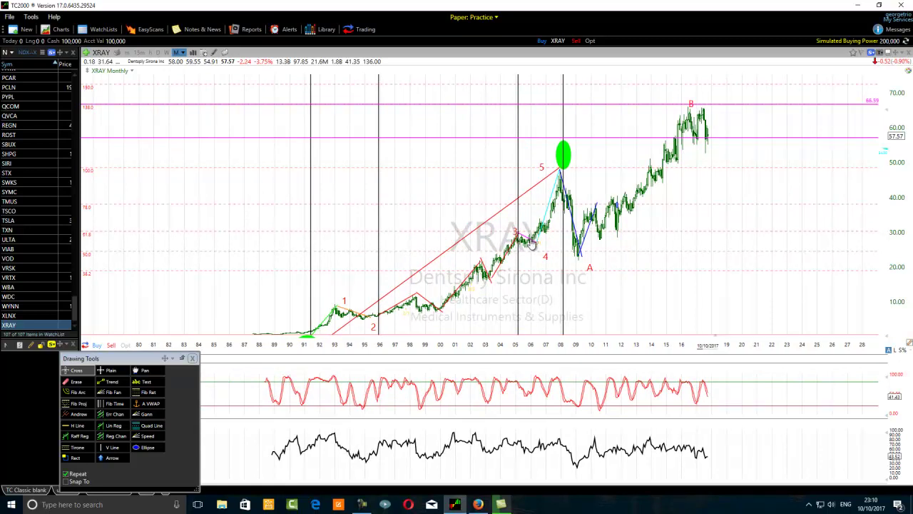
{"action": "scroll", "coordinate": [496, 329], "scroll_direction": "up", "scroll_amount": 1}
{"action": "scroll", "coordinate": [496, 329], "scroll_direction": "up", "scroll_amount": 1}
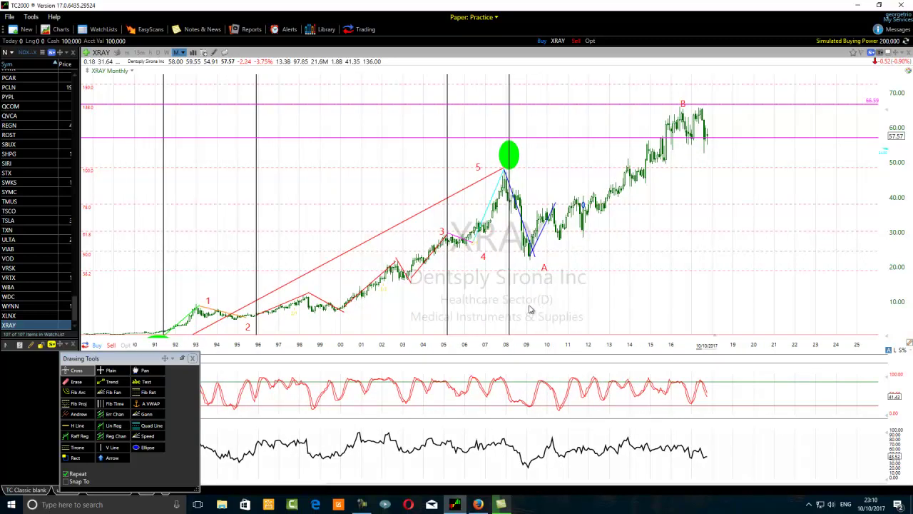
{"action": "scroll", "coordinate": [526, 302], "scroll_direction": "down", "scroll_amount": 1}
{"action": "scroll", "coordinate": [525, 301], "scroll_direction": "down", "scroll_amount": 1}
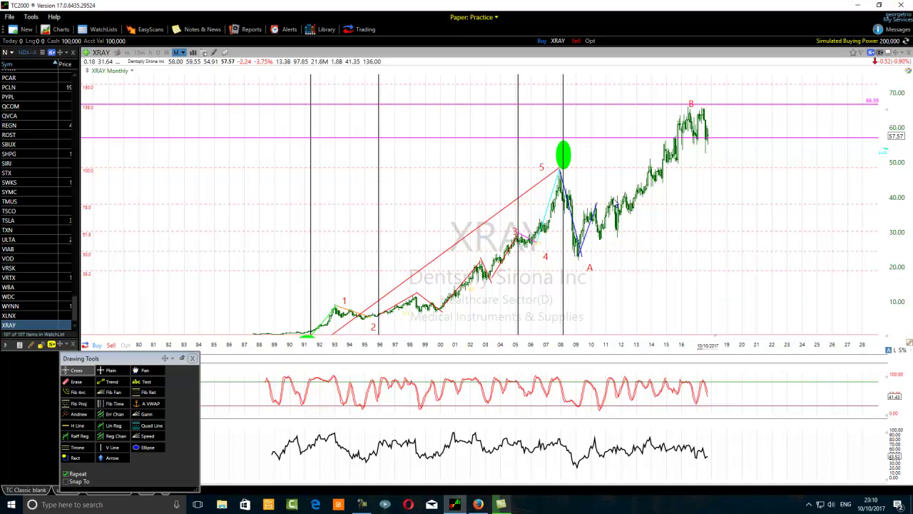
{"action": "scroll", "coordinate": [589, 258], "scroll_direction": "up", "scroll_amount": 2}
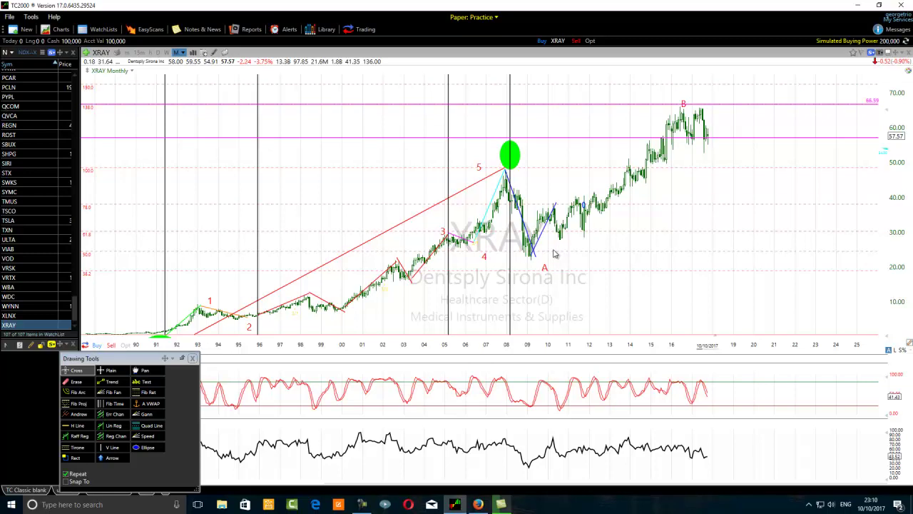
- Trace the decline from the wave 5 peak to A with three zigzag trend lines and colour the first one red
{"action": "left_click", "coordinate": [102, 383]}
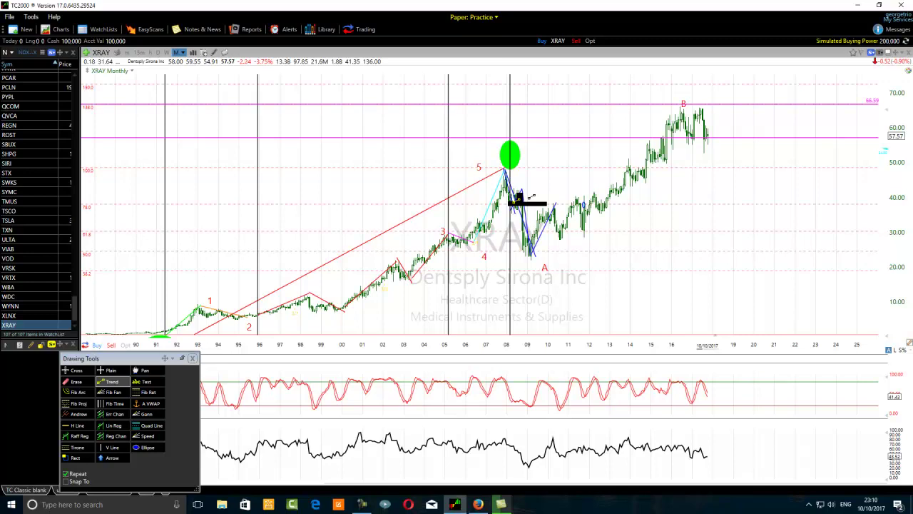
{"action": "right_click", "coordinate": [510, 189]}
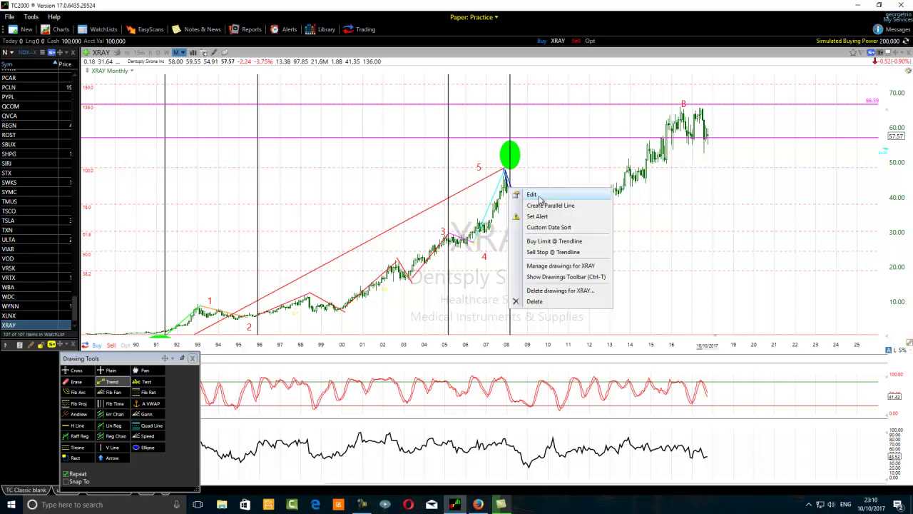
{"action": "left_click", "coordinate": [532, 195]}
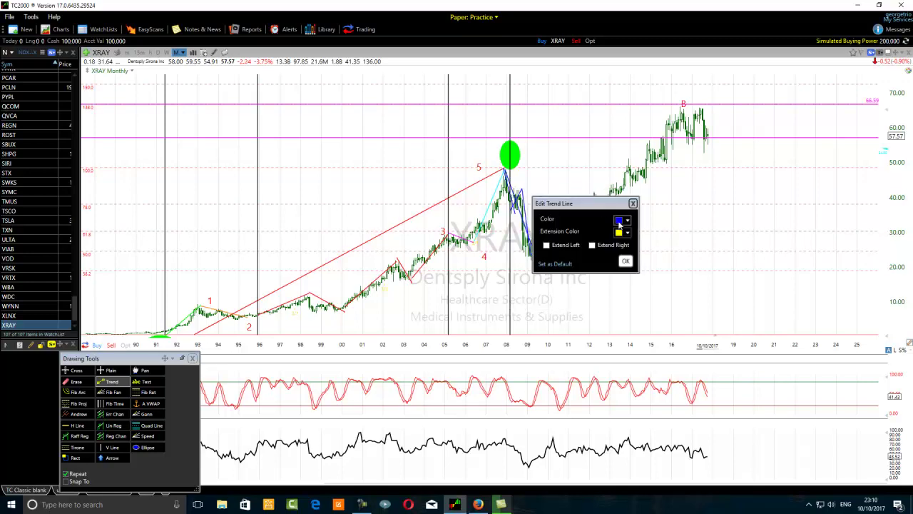
{"action": "left_click", "coordinate": [619, 221]}
{"action": "left_click", "coordinate": [636, 281]}
{"action": "left_click", "coordinate": [625, 261]}
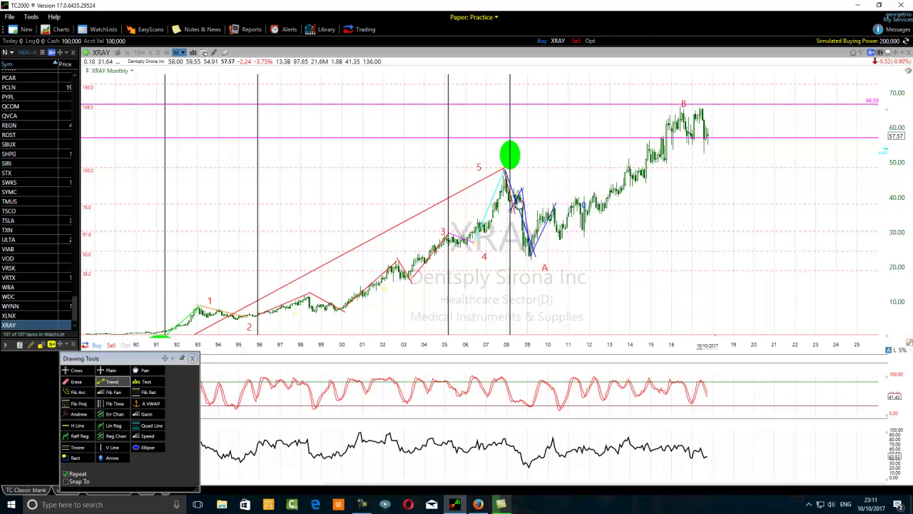
- Colour the middle, rising trend line of the zigzag between wave 5 and A red
{"action": "right_click", "coordinate": [518, 203]}
{"action": "left_click", "coordinate": [543, 207]}
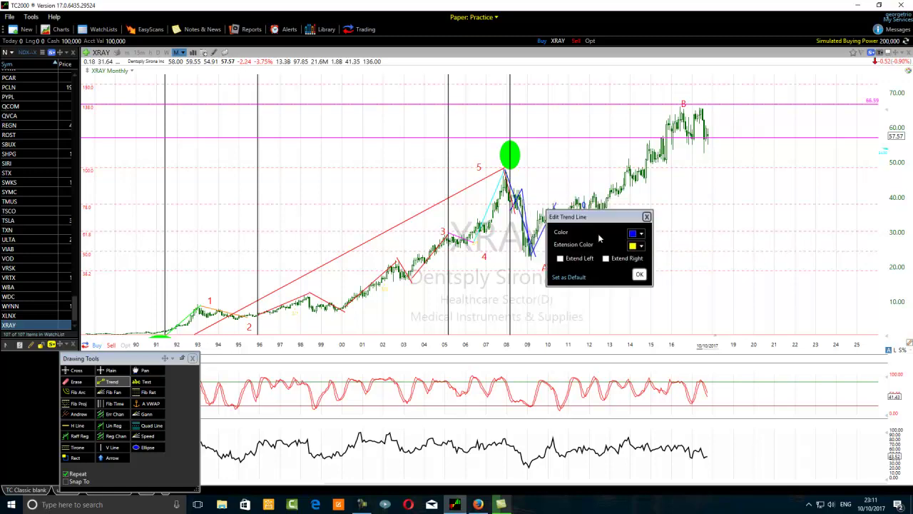
{"action": "left_click", "coordinate": [634, 235]}
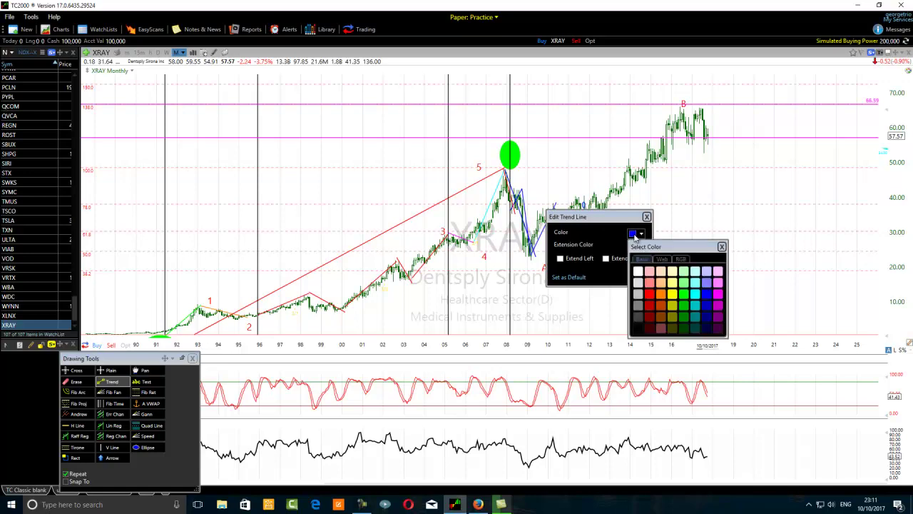
{"action": "left_click", "coordinate": [652, 298]}
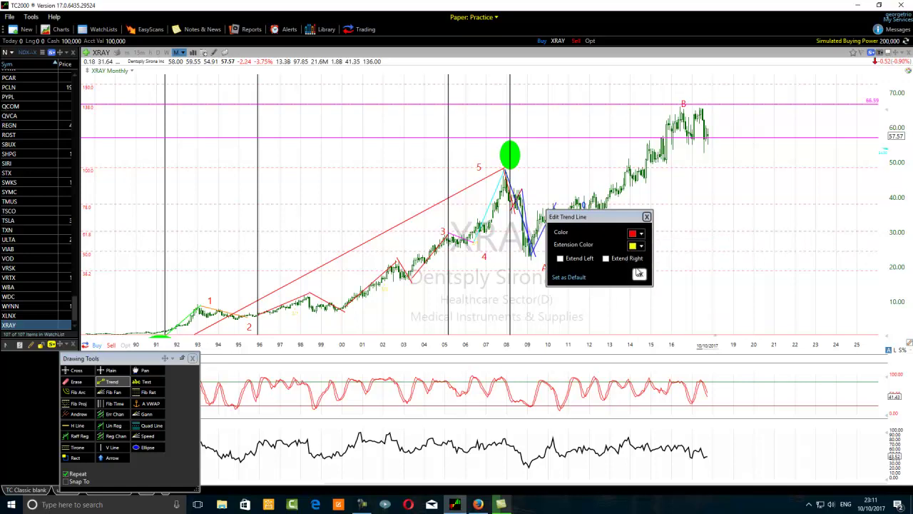
{"action": "left_click", "coordinate": [639, 273]}
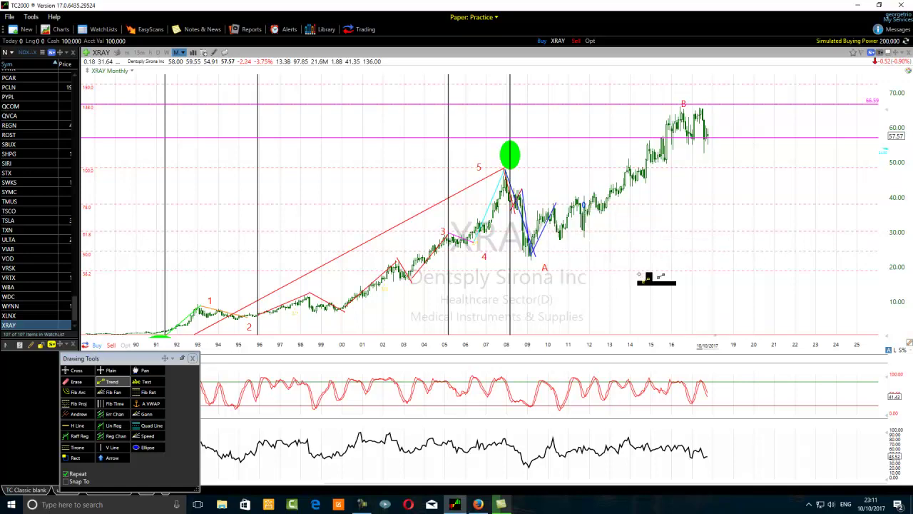
- Colour the final falling trend line of the zigzag down to A red
{"action": "right_click", "coordinate": [526, 213]}
{"action": "left_click", "coordinate": [548, 216]}
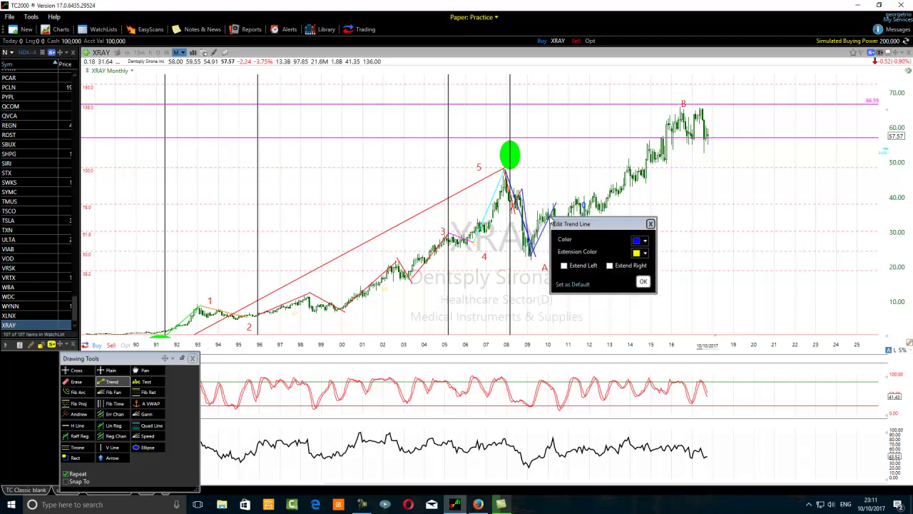
{"action": "left_click", "coordinate": [638, 242]}
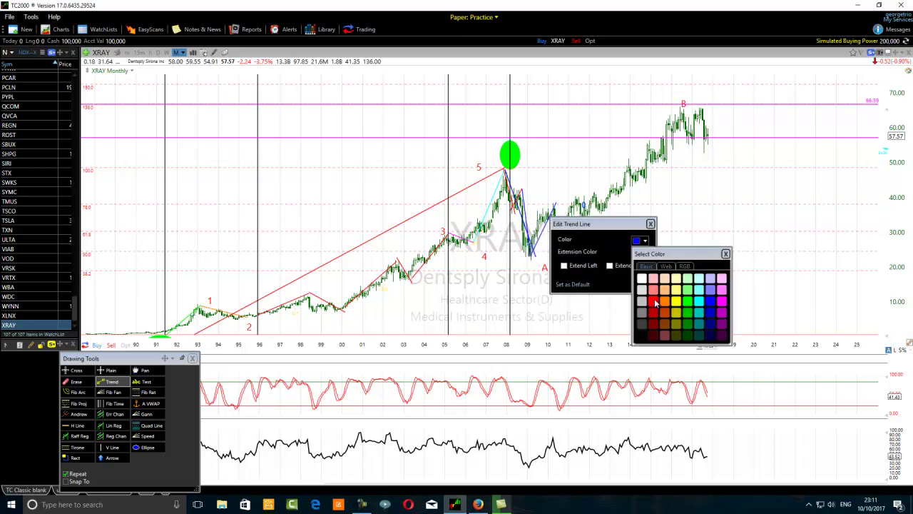
{"action": "left_click", "coordinate": [653, 302]}
{"action": "left_click", "coordinate": [642, 282]}
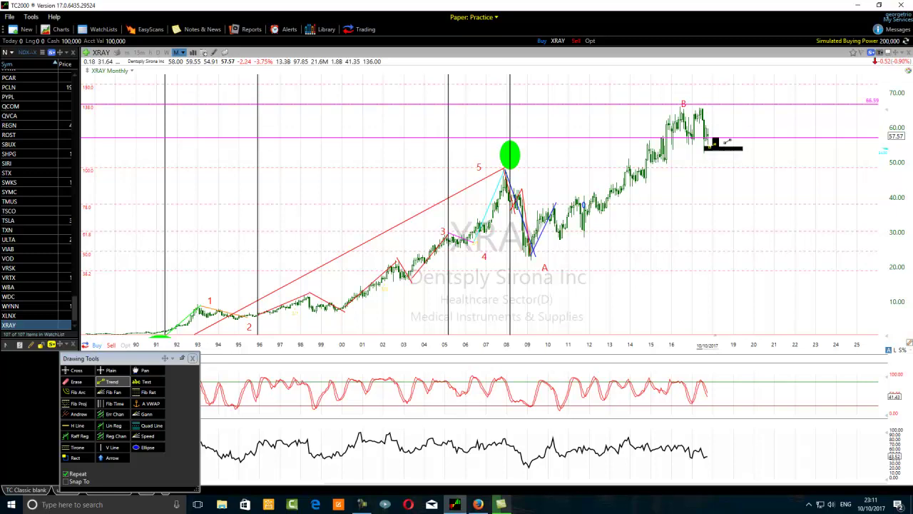
- Project a decline with a trend line from the B peak down to about 11 in the second half of 2023
{"action": "mouse_move", "coordinate": [684, 113]}
{"action": "left_mouse_down"}
{"action": "mouse_move", "coordinate": [805, 251]}
{"action": "mouse_move", "coordinate": [827, 299]}
{"action": "left_mouse_up"}
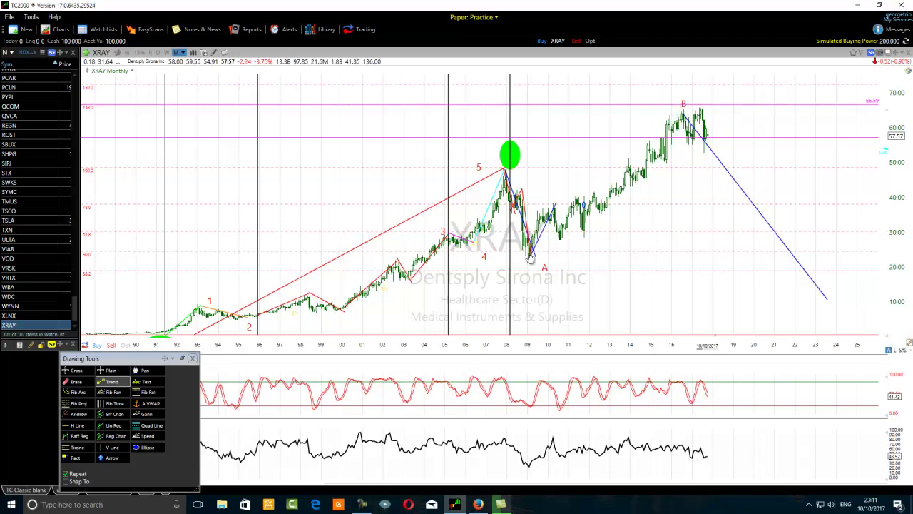
- Trace the swings from the 2010 peak to its low, up to the 2011 peak and down to the late-2011 low with trend lines
{"action": "scroll", "coordinate": [535, 258], "scroll_direction": "up", "scroll_amount": 1}
{"action": "scroll", "coordinate": [550, 262], "scroll_direction": "up", "scroll_amount": 2}
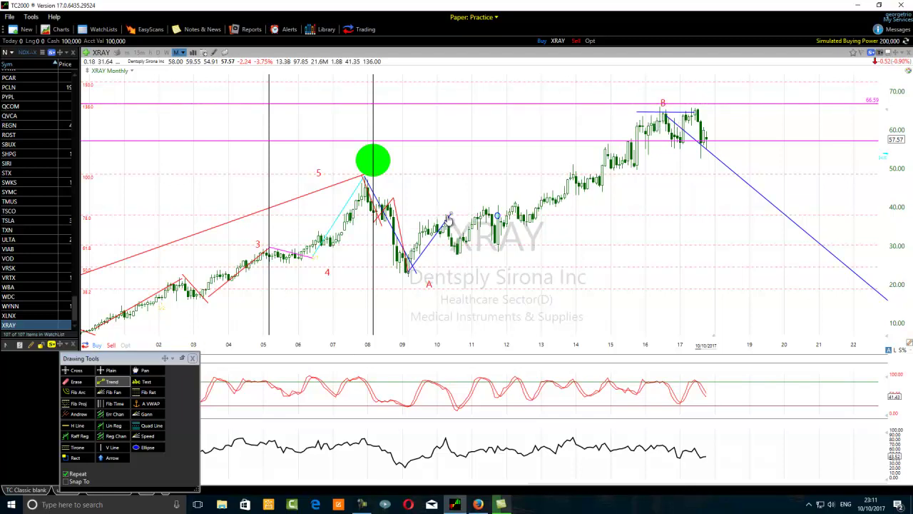
{"action": "mouse_move", "coordinate": [449, 214]}
{"action": "left_mouse_down"}
{"action": "mouse_move", "coordinate": [460, 251]}
{"action": "mouse_move", "coordinate": [492, 232]}
{"action": "mouse_move", "coordinate": [481, 256]}
{"action": "mouse_move", "coordinate": [499, 204]}
{"action": "mouse_move", "coordinate": [484, 212]}
{"action": "left_mouse_up"}
{"action": "left_click_drag", "start_coordinate": [484, 207], "coordinate": [502, 246]}
- Colour the trend line falling from the 2011 peak to the late-2011 low magenta
{"action": "right_click", "coordinate": [497, 236]}
{"action": "left_click", "coordinate": [521, 243]}
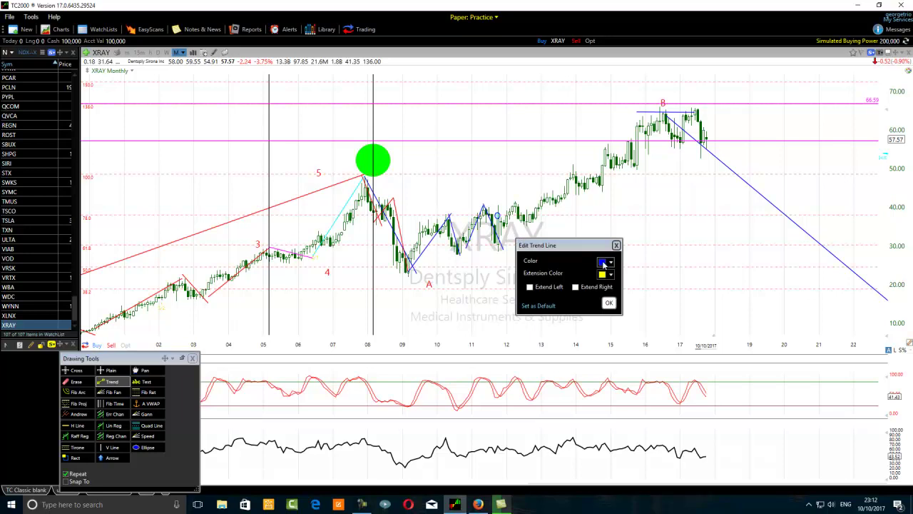
{"action": "left_click", "coordinate": [603, 263]}
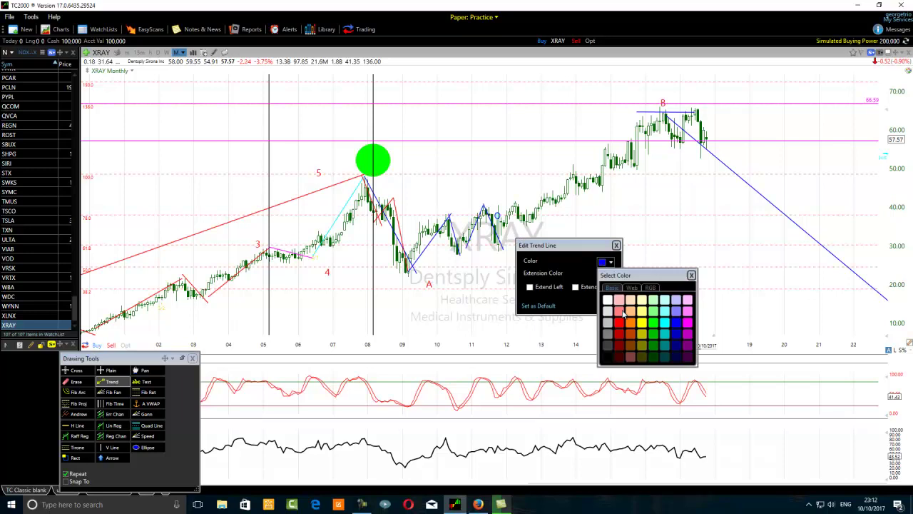
{"action": "left_click", "coordinate": [687, 325]}
{"action": "left_click", "coordinate": [611, 305]}
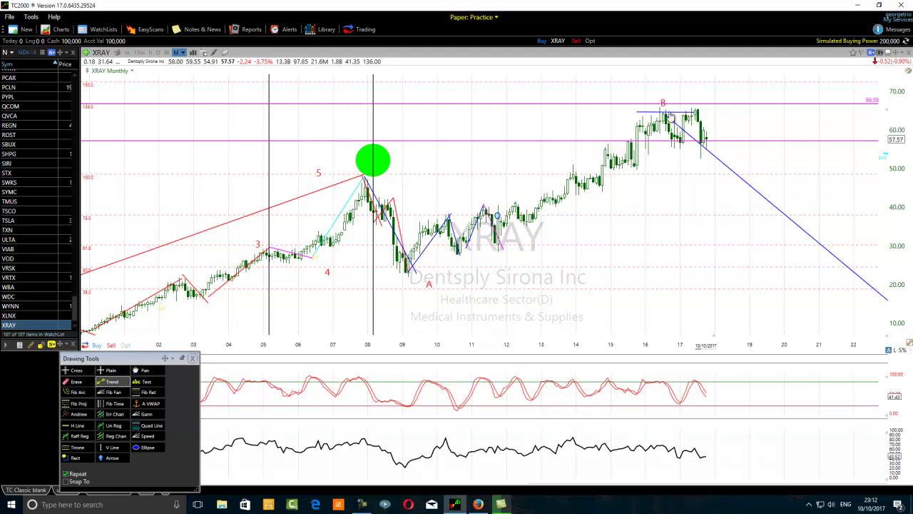
- Continue the trend-line zigzag from the late-2011 low through the 2012 peak and low, the 2014 peak, and down to about 41.91 in late 2014
{"action": "scroll", "coordinate": [375, 258], "scroll_direction": "down", "scroll_amount": 2}
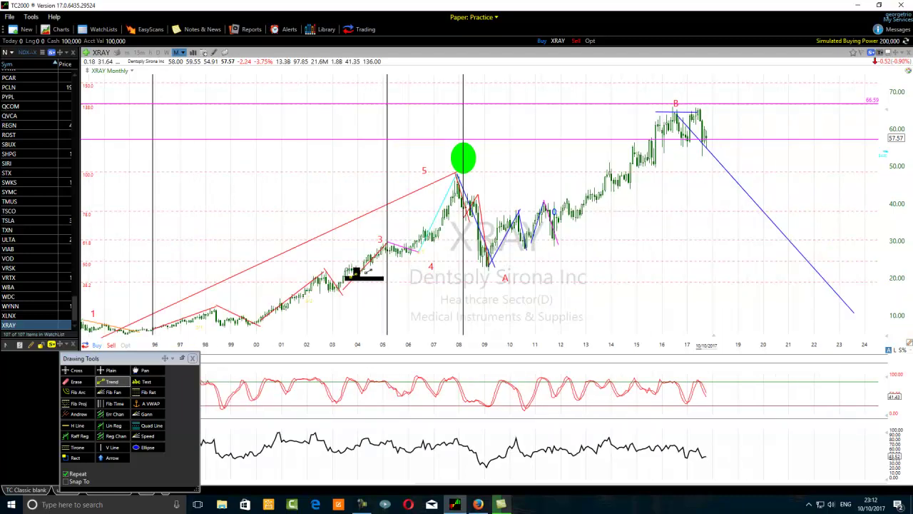
{"action": "left_click", "coordinate": [667, 106]}
{"action": "left_click", "coordinate": [674, 118]}
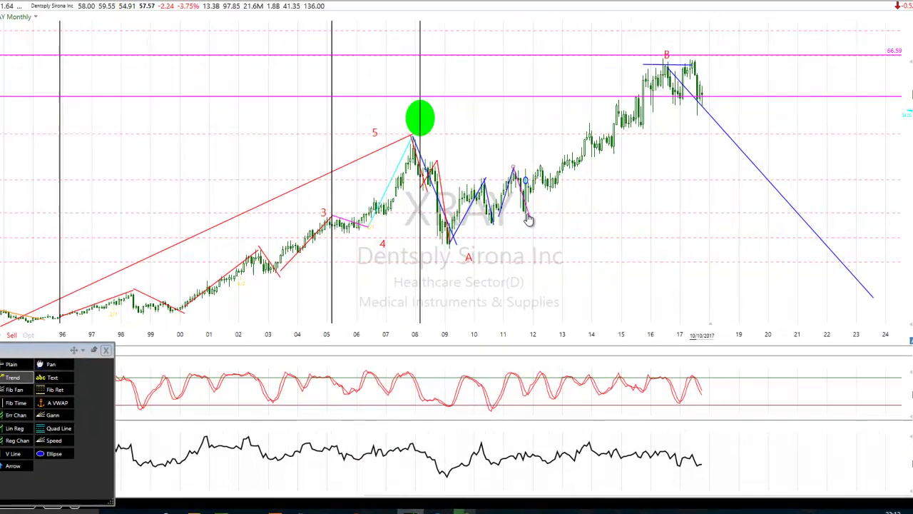
{"action": "mouse_move", "coordinate": [557, 243]}
{"action": "left_mouse_down"}
{"action": "mouse_move", "coordinate": [592, 242]}
{"action": "mouse_move", "coordinate": [586, 199]}
{"action": "left_mouse_up"}
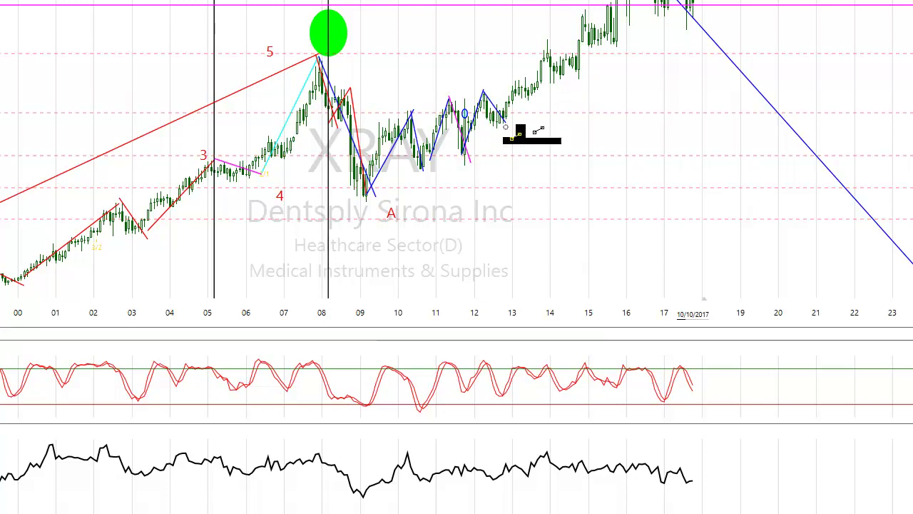
{"action": "left_click_drag", "start_coordinate": [515, 120], "coordinate": [553, 47]}
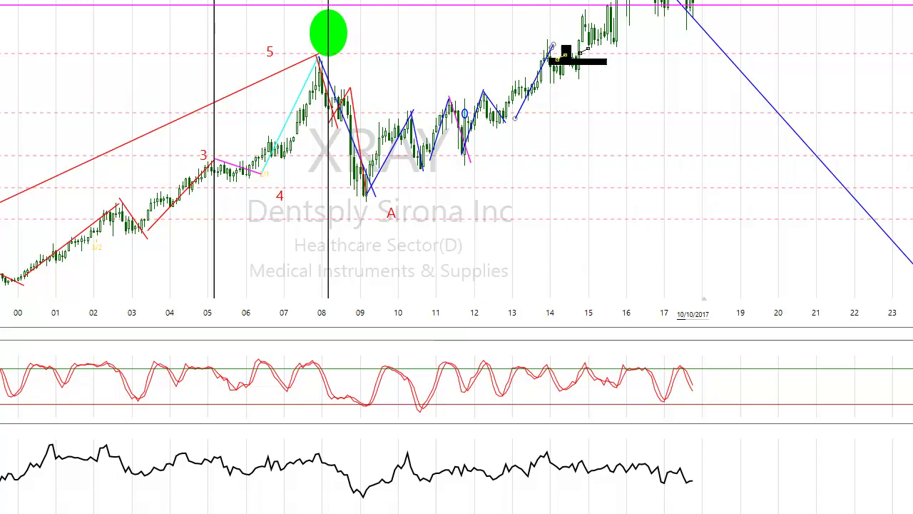
{"action": "left_click_drag", "start_coordinate": [553, 46], "coordinate": [579, 89]}
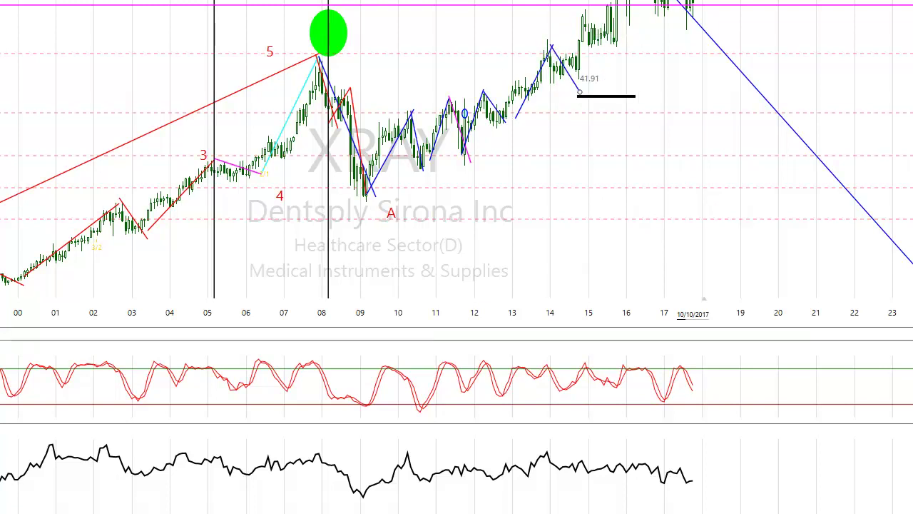
- Colour the trend line falling from the 2014 peak to the late-2014 low magenta
{"action": "right_click", "coordinate": [571, 82]}
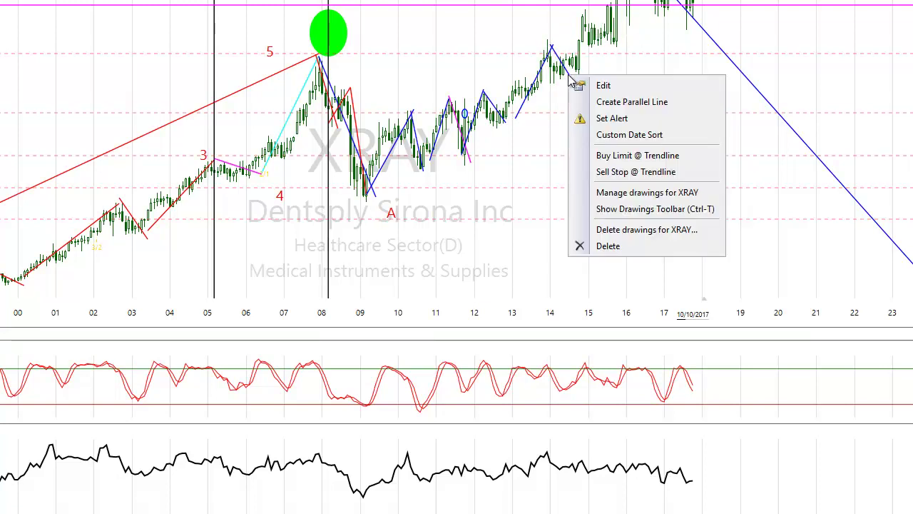
{"action": "left_click", "coordinate": [605, 87]}
{"action": "left_click", "coordinate": [742, 123]}
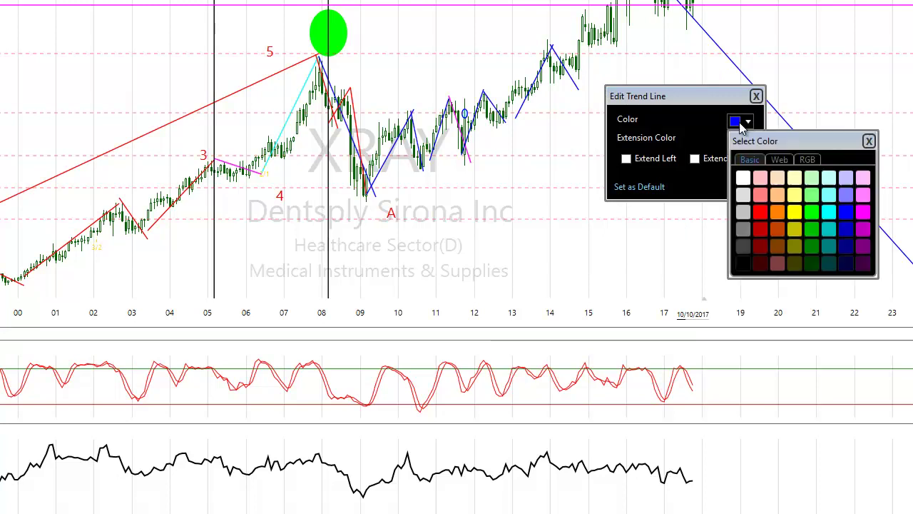
{"action": "left_click", "coordinate": [866, 210]}
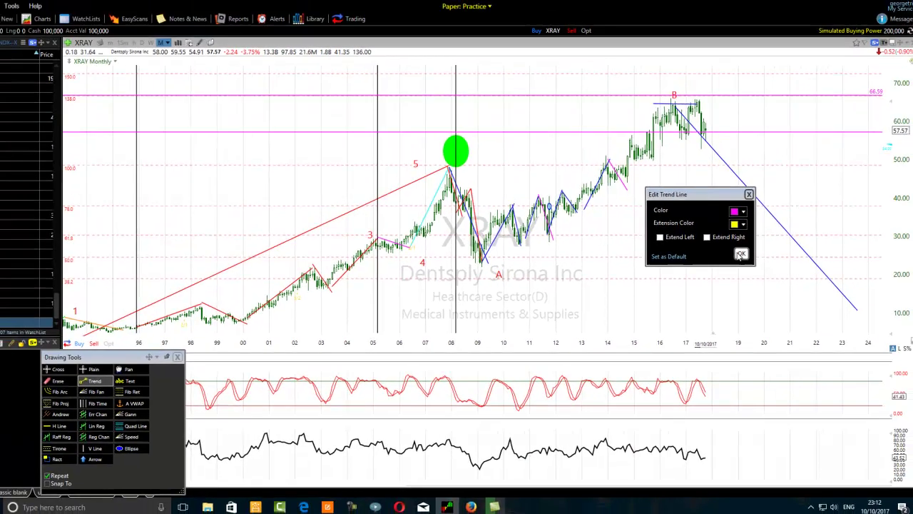
{"action": "left_click", "coordinate": [740, 254]}
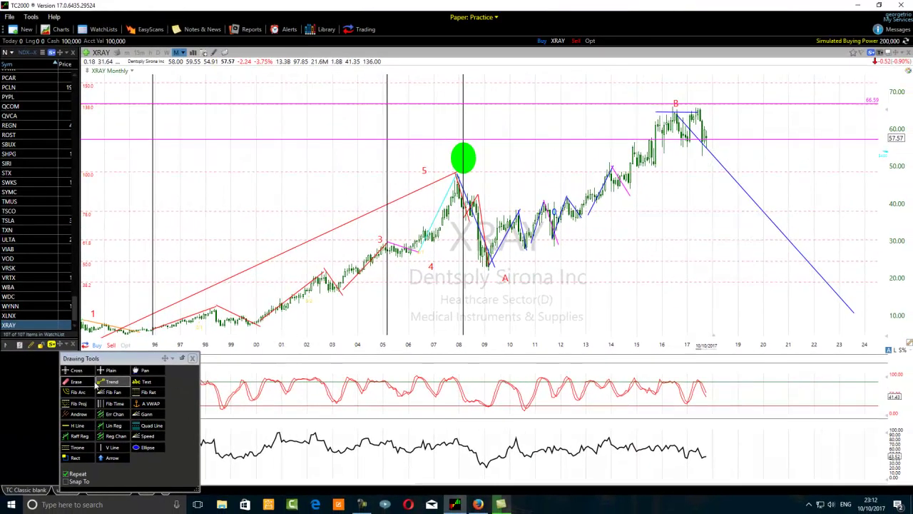
- Extend the trend-line zigzag through the late-2014 peak and the 2015 low, and bound the rise from A with lower and upper channel lines
{"action": "left_click", "coordinate": [99, 383]}
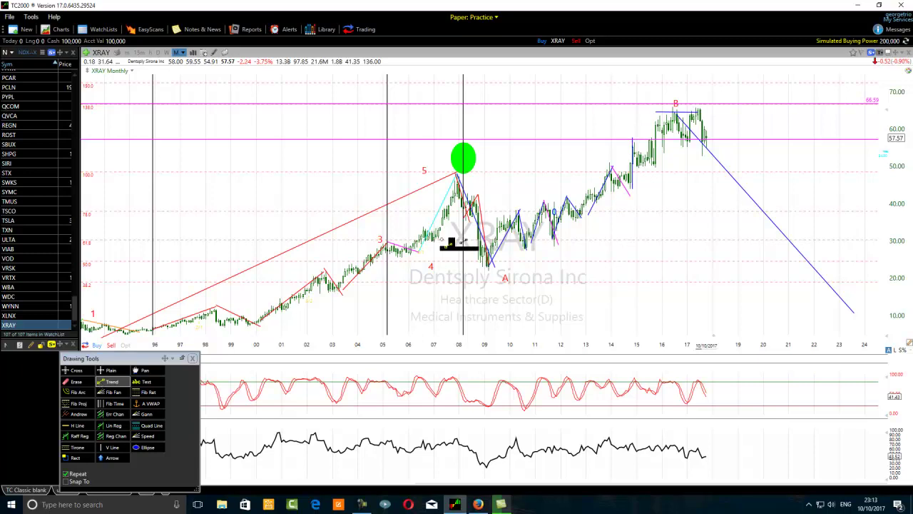
{"action": "left_click_drag", "start_coordinate": [632, 140], "coordinate": [657, 167]}
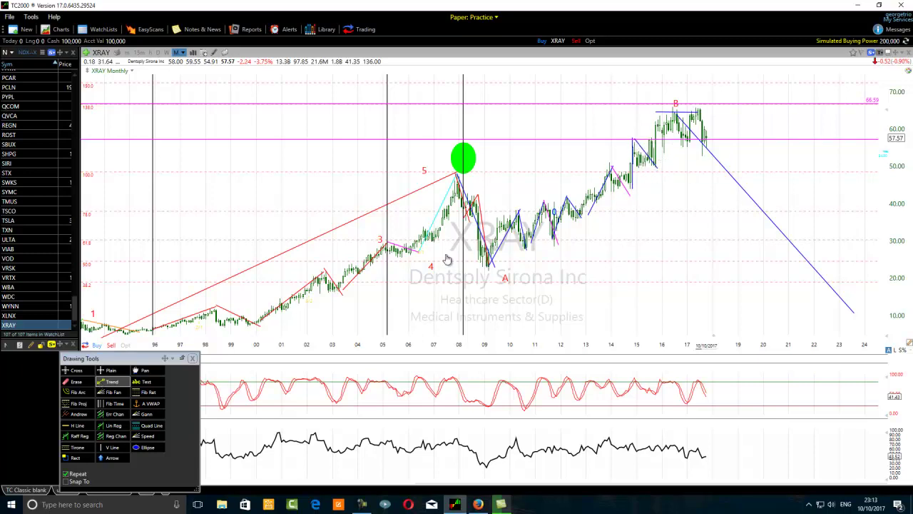
{"action": "left_click", "coordinate": [115, 383]}
{"action": "mouse_move", "coordinate": [489, 269]}
{"action": "left_mouse_down"}
{"action": "mouse_move", "coordinate": [663, 183]}
{"action": "mouse_move", "coordinate": [733, 119]}
{"action": "left_mouse_up"}
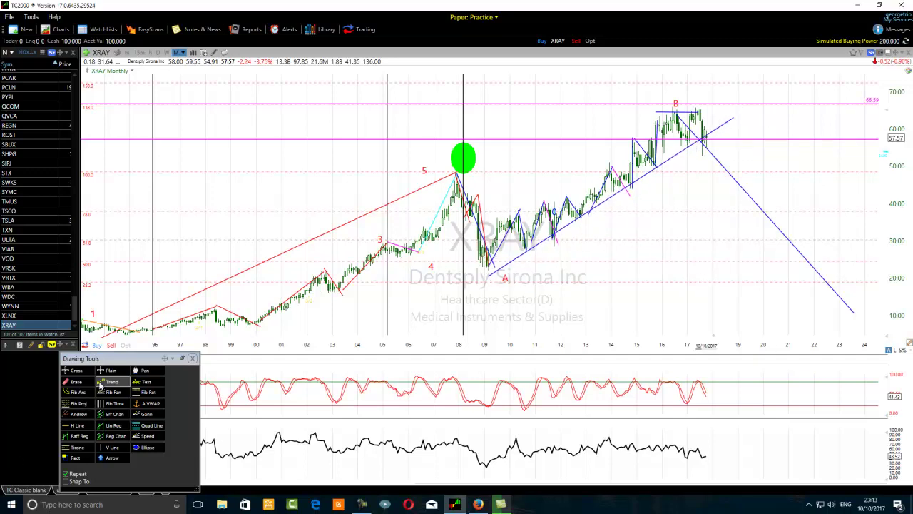
{"action": "mouse_move", "coordinate": [519, 207]}
{"action": "left_mouse_down"}
{"action": "mouse_move", "coordinate": [702, 109]}
{"action": "mouse_move", "coordinate": [729, 82]}
{"action": "mouse_move", "coordinate": [714, 90]}
{"action": "left_mouse_up"}
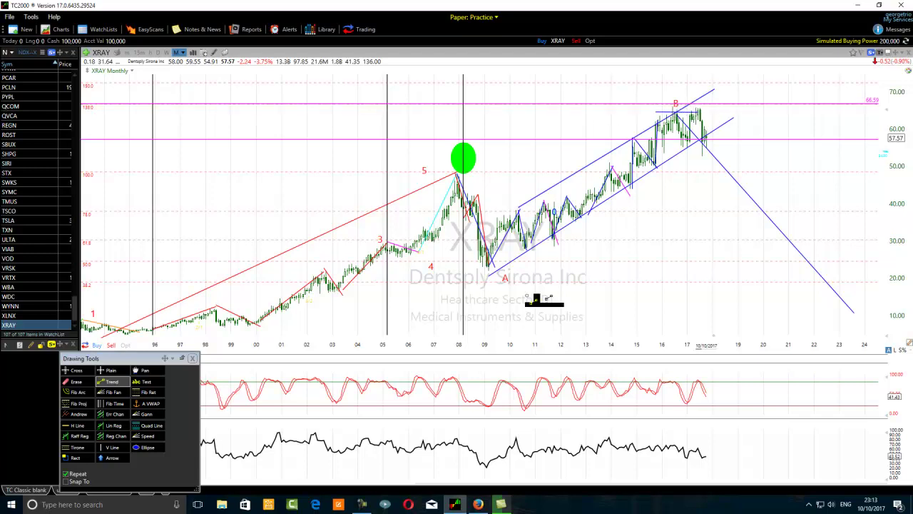
- Draw a green ellipse just above the 2014 peak
{"action": "scroll", "coordinate": [224, 269], "scroll_direction": "down", "scroll_amount": 3}
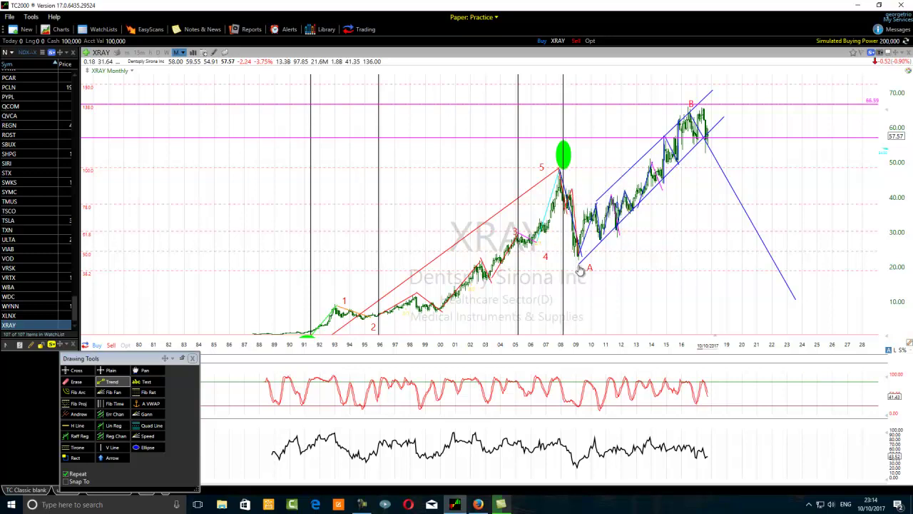
{"action": "scroll", "coordinate": [580, 270], "scroll_direction": "up", "scroll_amount": 3}
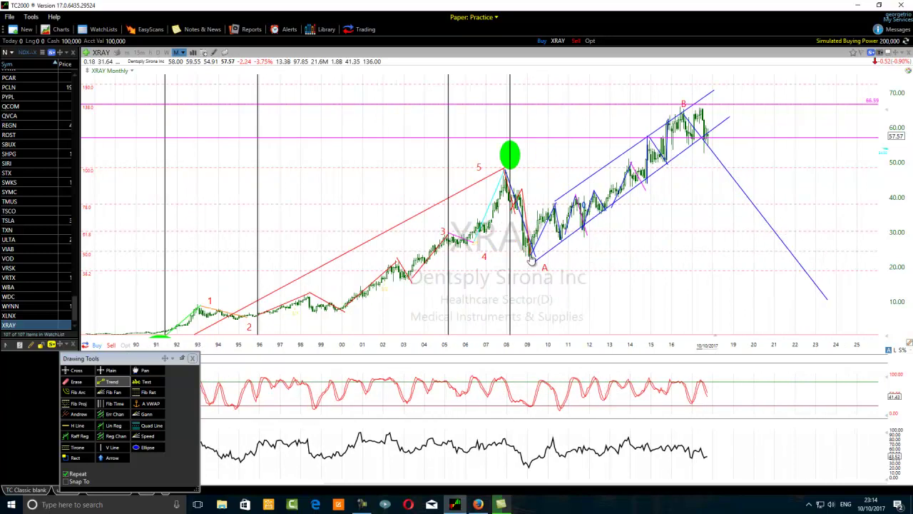
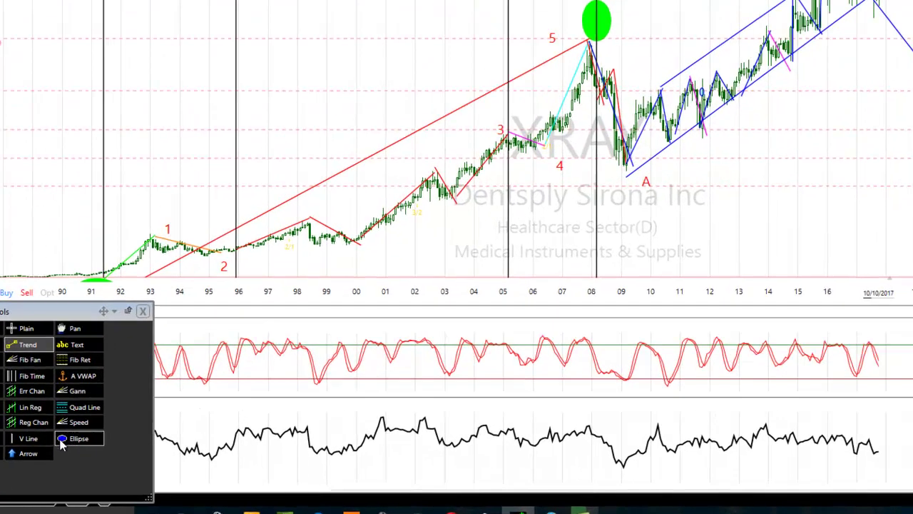
{"action": "left_click", "coordinate": [148, 447]}
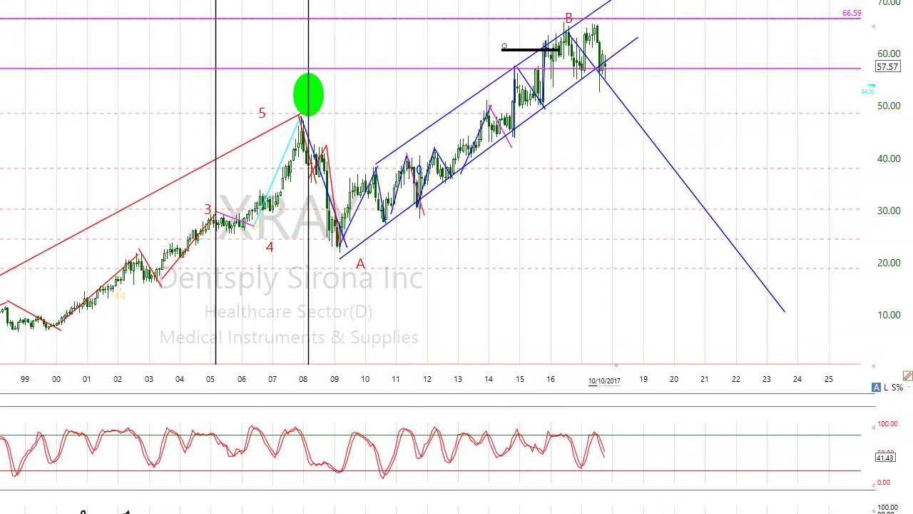
{"action": "left_click_drag", "start_coordinate": [477, 46], "coordinate": [503, 84]}
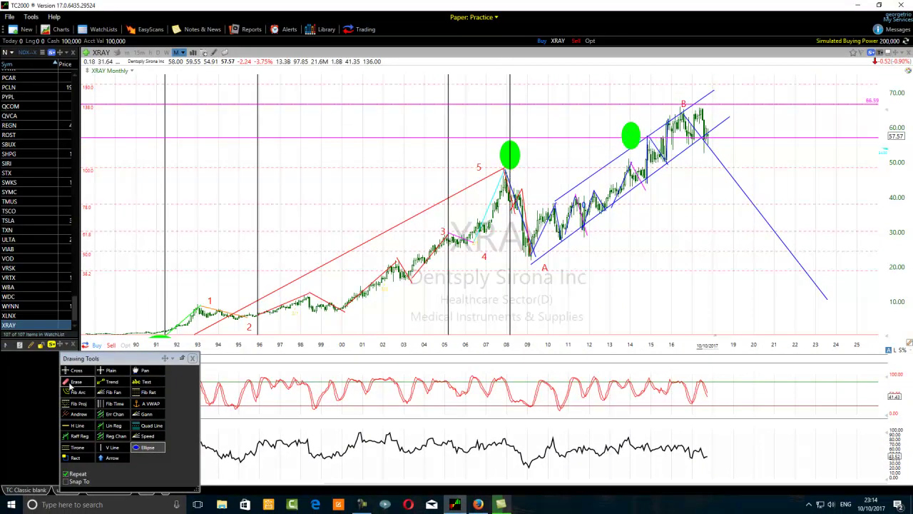
- Move the green ellipse from the 2014 peak to above the late-2015 peak beside the B label
{"action": "left_click", "coordinate": [71, 371]}
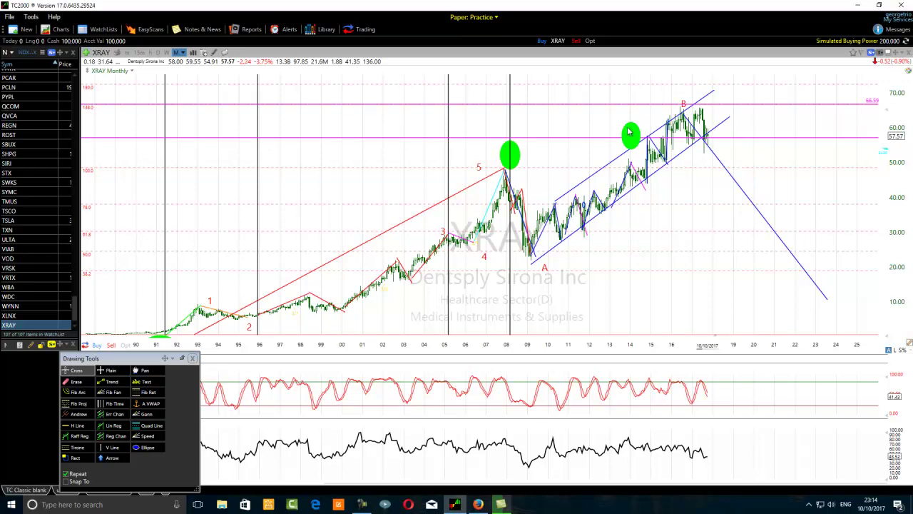
{"action": "left_click_drag", "start_coordinate": [634, 138], "coordinate": [671, 102]}
{"action": "scroll", "coordinate": [294, 233], "scroll_direction": "down", "scroll_amount": 2}
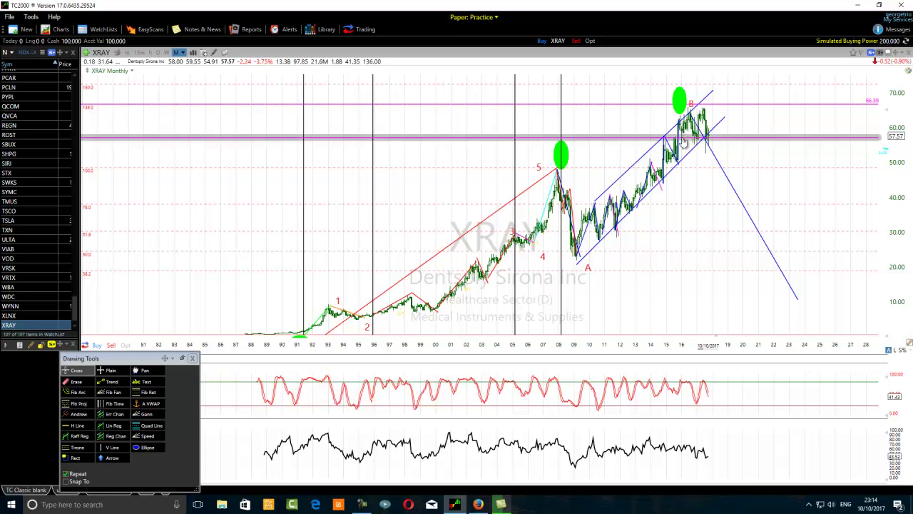
{"action": "scroll", "coordinate": [333, 254], "scroll_direction": "up", "scroll_amount": 2}
{"action": "scroll", "coordinate": [333, 254], "scroll_direction": "up", "scroll_amount": 1}
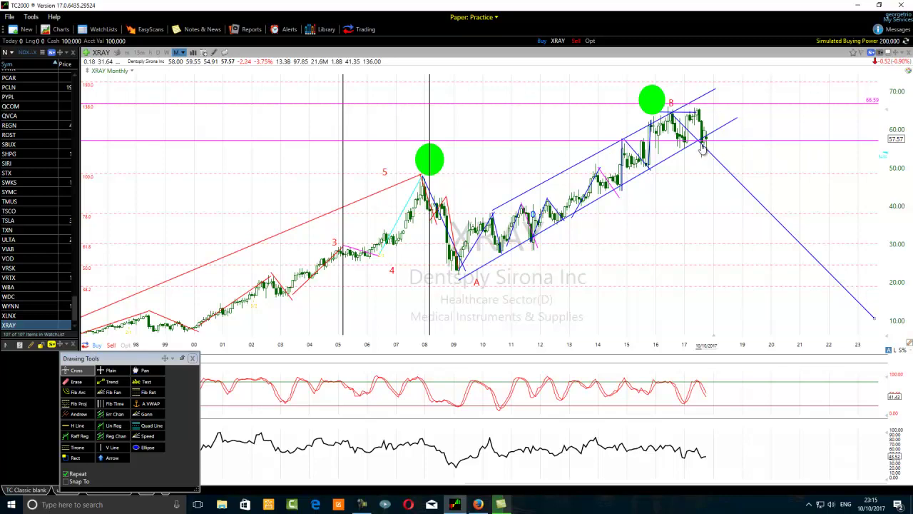
{"action": "mouse_move", "coordinate": [703, 148]}
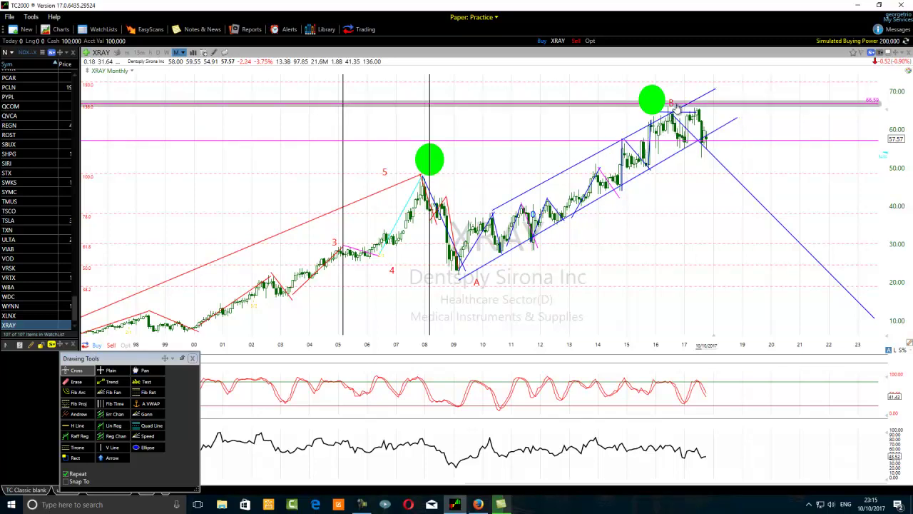
{"action": "mouse_move", "coordinate": [674, 112]}
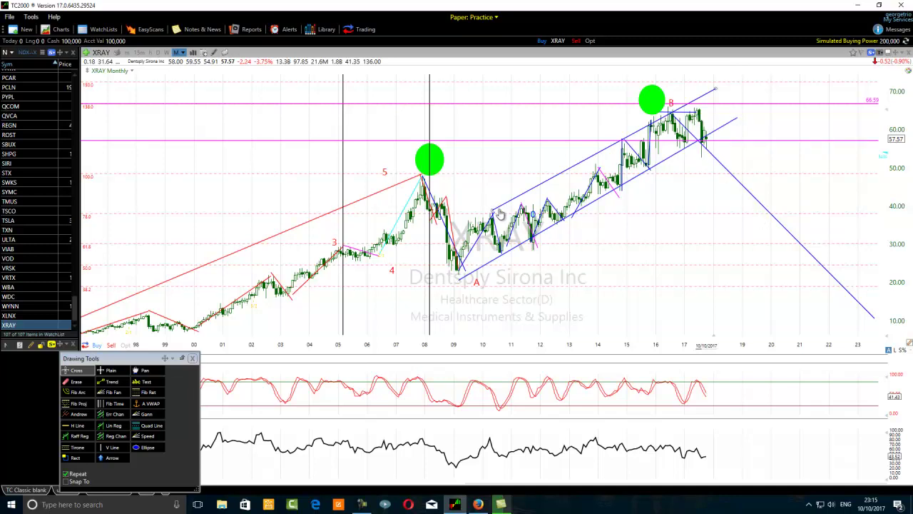
- Move the green ellipse to just above the 2017 peak, over the 66.59 level
{"action": "scroll", "coordinate": [499, 214], "scroll_direction": "down", "scroll_amount": 2}
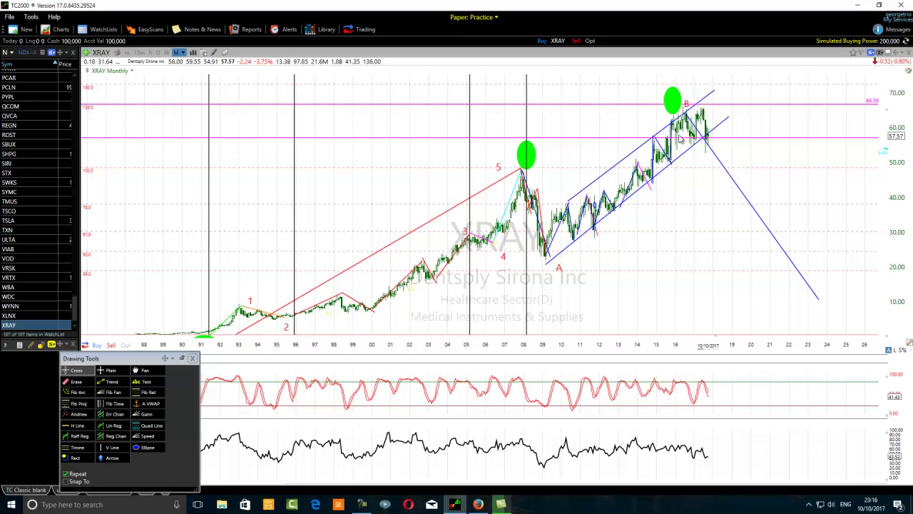
{"action": "left_click_drag", "start_coordinate": [671, 99], "coordinate": [702, 95]}
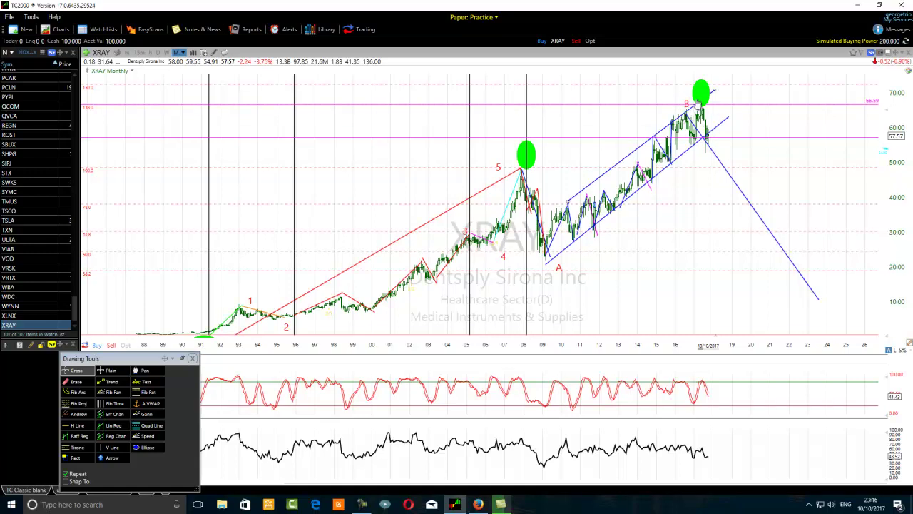
{"action": "mouse_move", "coordinate": [702, 94]}
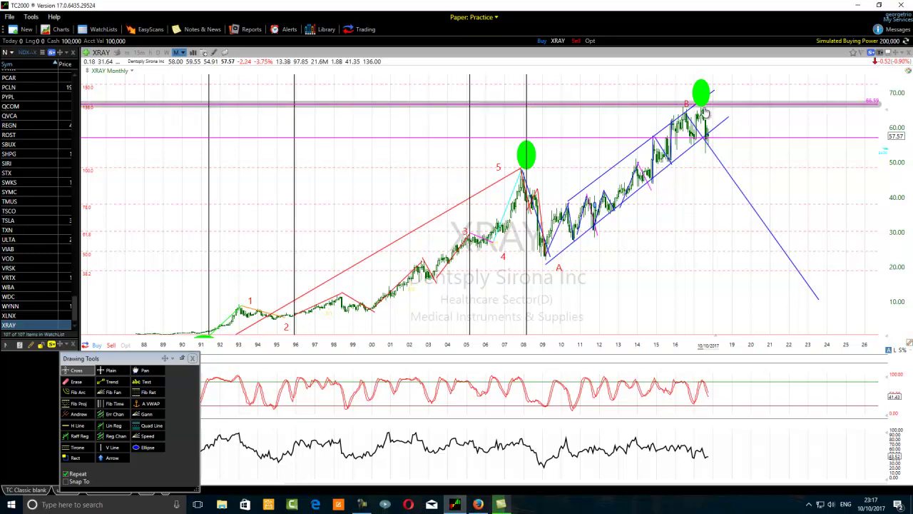
- Project trend lines from the 2017 peak down to about 48 and back up to about 57.11 in early 2019
{"action": "left_click", "coordinate": [107, 381]}
{"action": "left_click_drag", "start_coordinate": [705, 146], "coordinate": [708, 172]}
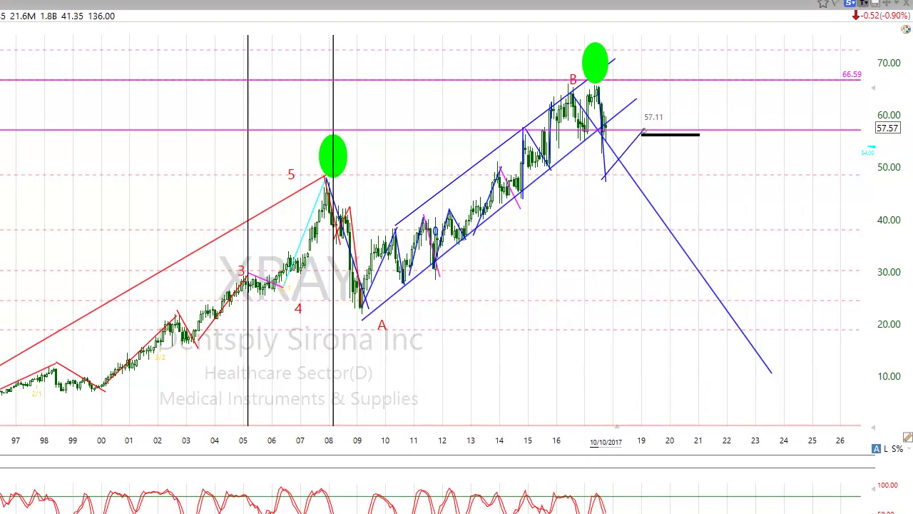
{"action": "left_click_drag", "start_coordinate": [643, 132], "coordinate": [643, 131]}
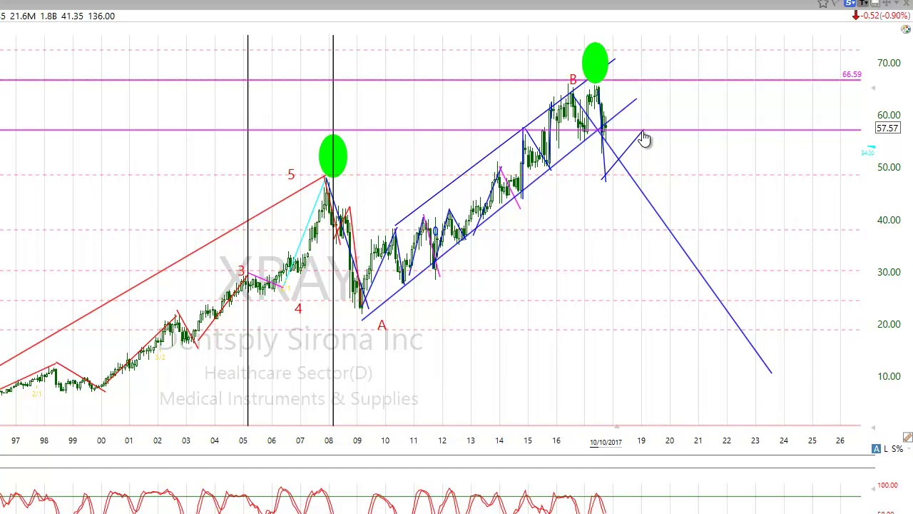
- Continue the projected zigzag down to about 32 in 2020, up to about 46 in 2021, and down to about 14 in 2022
{"action": "mouse_move", "coordinate": [642, 132]}
{"action": "left_mouse_down"}
{"action": "mouse_move", "coordinate": [695, 267]}
{"action": "mouse_move", "coordinate": [674, 275]}
{"action": "mouse_move", "coordinate": [681, 279]}
{"action": "mouse_move", "coordinate": [603, 102]}
{"action": "mouse_move", "coordinate": [630, 174]}
{"action": "mouse_move", "coordinate": [683, 258]}
{"action": "mouse_move", "coordinate": [676, 262]}
{"action": "left_mouse_up"}
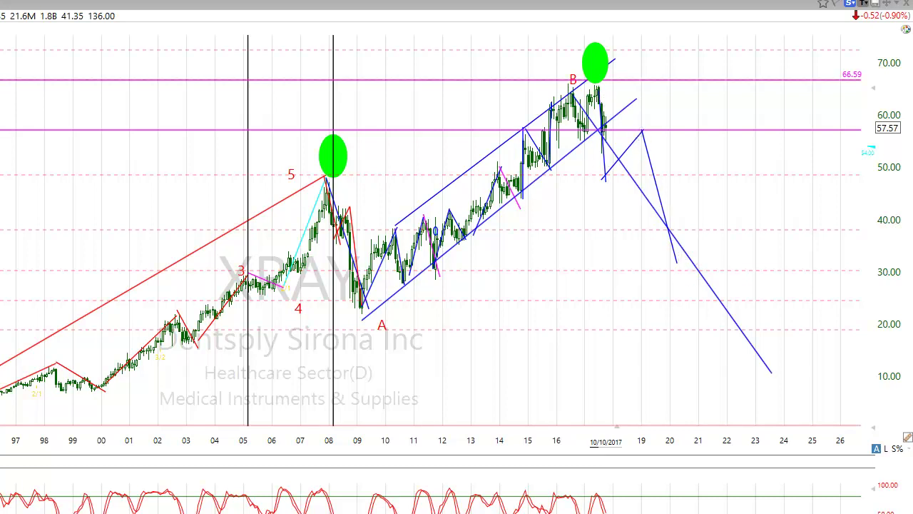
{"action": "left_click", "coordinate": [678, 268]}
{"action": "left_click_drag", "start_coordinate": [678, 264], "coordinate": [710, 191]}
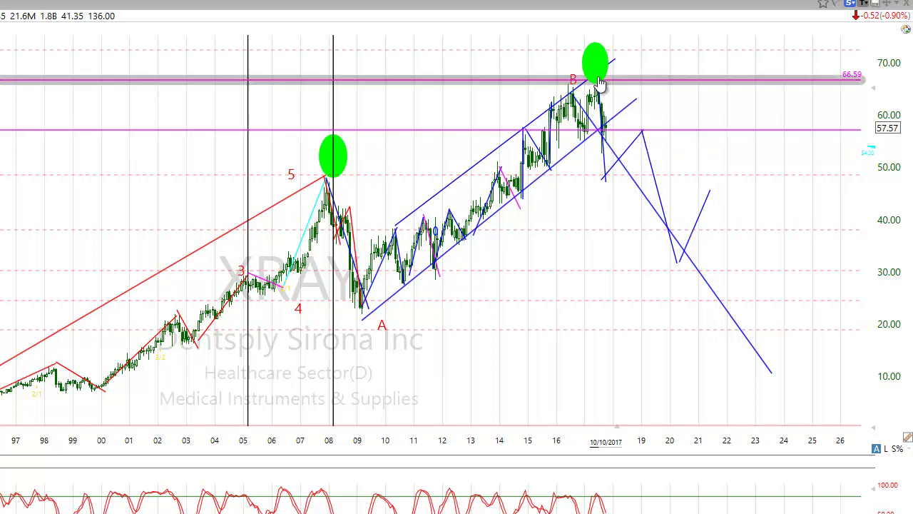
{"action": "mouse_move", "coordinate": [605, 174]}
{"action": "left_mouse_down"}
{"action": "mouse_move", "coordinate": [645, 116]}
{"action": "mouse_move", "coordinate": [710, 190]}
{"action": "left_mouse_up"}
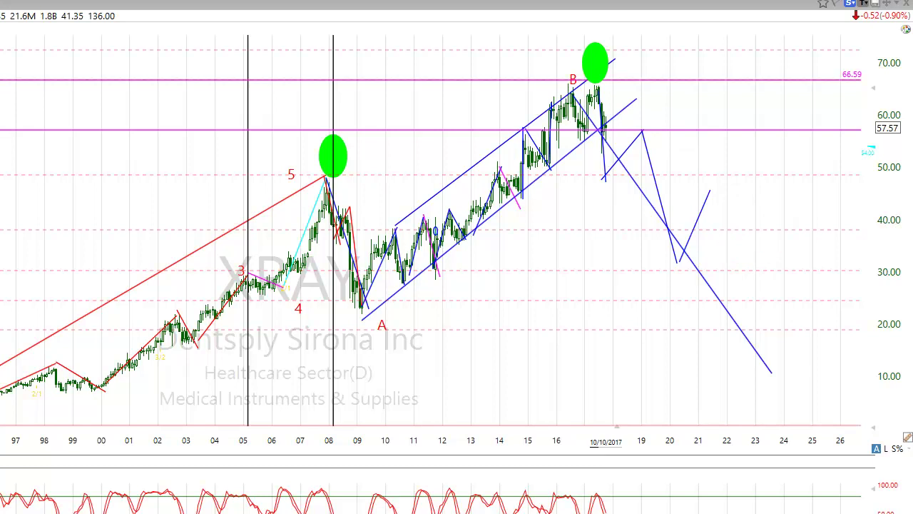
{"action": "left_click_drag", "start_coordinate": [710, 191], "coordinate": [729, 353]}
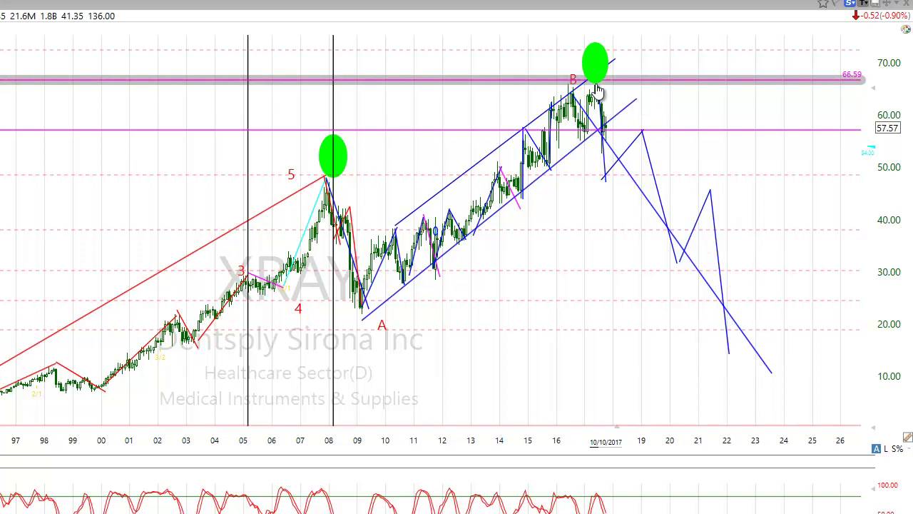
- Draw a trend line from the green ellipse at the 2017 peak out to about 65 in 2021
{"action": "mouse_move", "coordinate": [597, 90]}
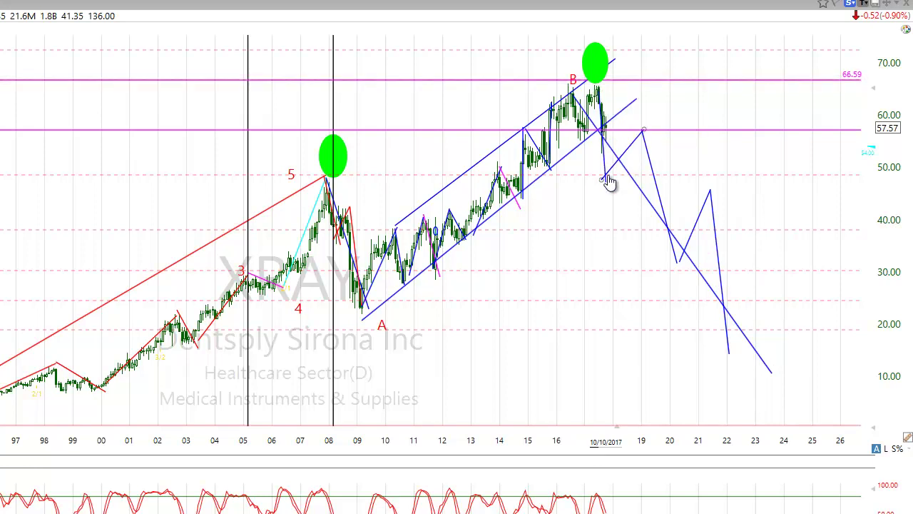
{"action": "mouse_move", "coordinate": [635, 158]}
{"action": "left_click_drag", "start_coordinate": [595, 66], "coordinate": [709, 87]}
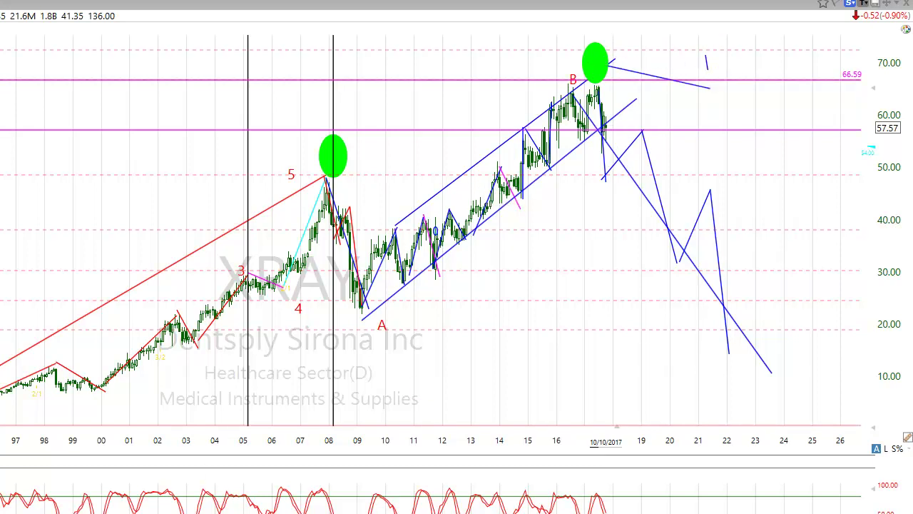
- Mark the projected 2021 and 2019 peaks with green ellipses
{"action": "left_click_drag", "start_coordinate": [733, 165], "coordinate": [695, 205]}
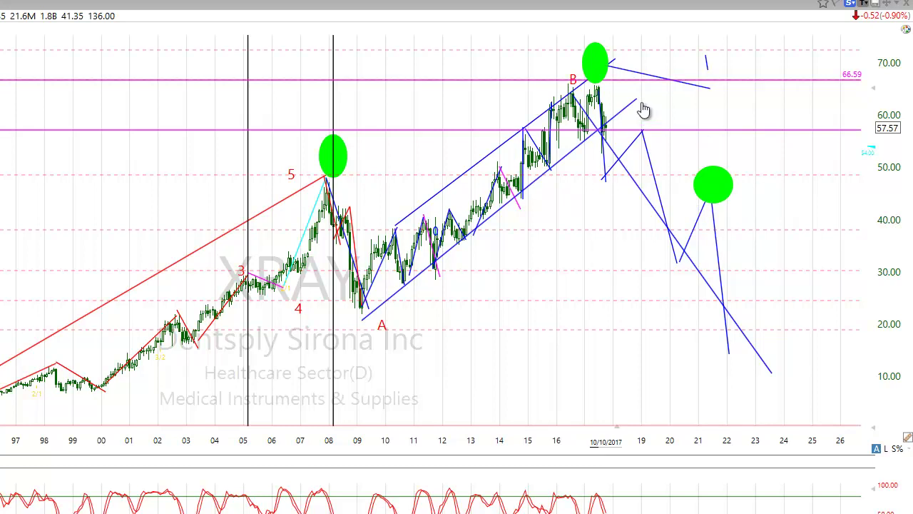
{"action": "left_click_drag", "start_coordinate": [664, 98], "coordinate": [622, 132]}
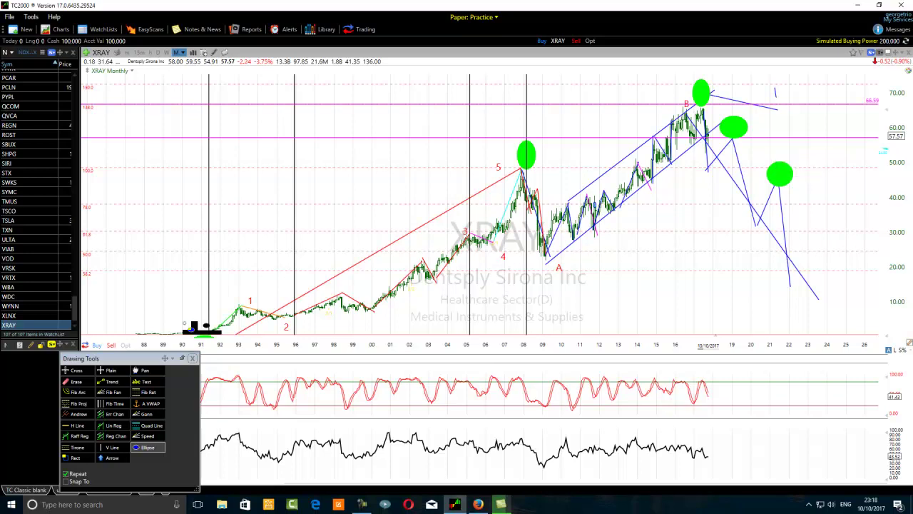
- Draw a falling trend line from the 2017 peak to about 18 in 2026, and mark the projected 2022 low with a green ellipse
{"action": "left_click", "coordinate": [107, 383]}
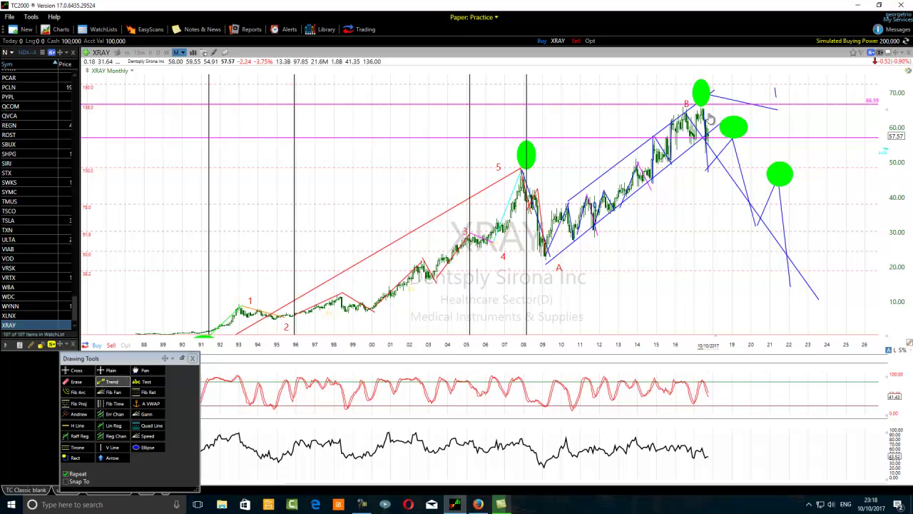
{"action": "left_click_drag", "start_coordinate": [705, 106], "coordinate": [911, 280]}
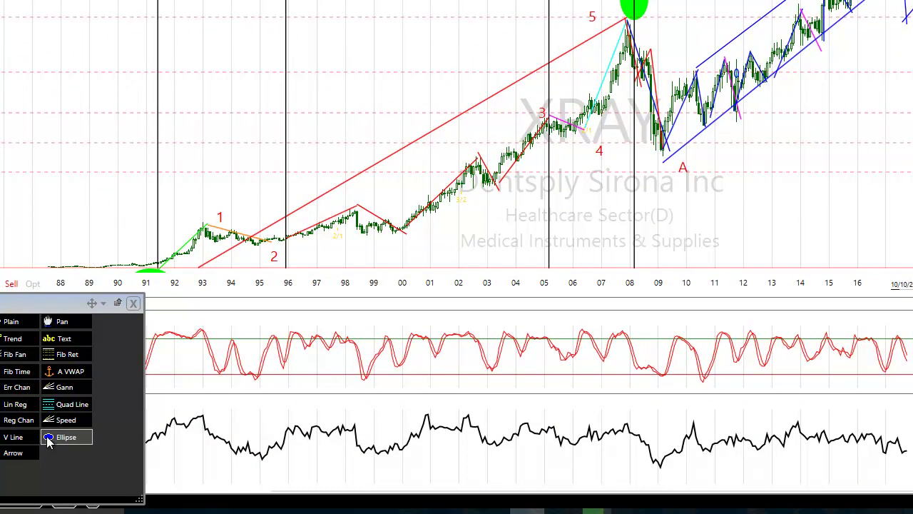
{"action": "left_click", "coordinate": [49, 439]}
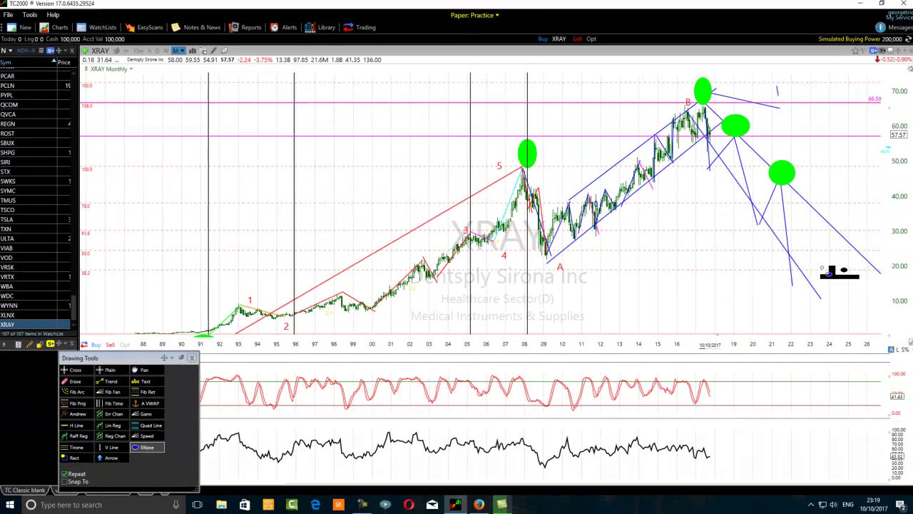
{"action": "left_click_drag", "start_coordinate": [780, 267], "coordinate": [821, 294]}
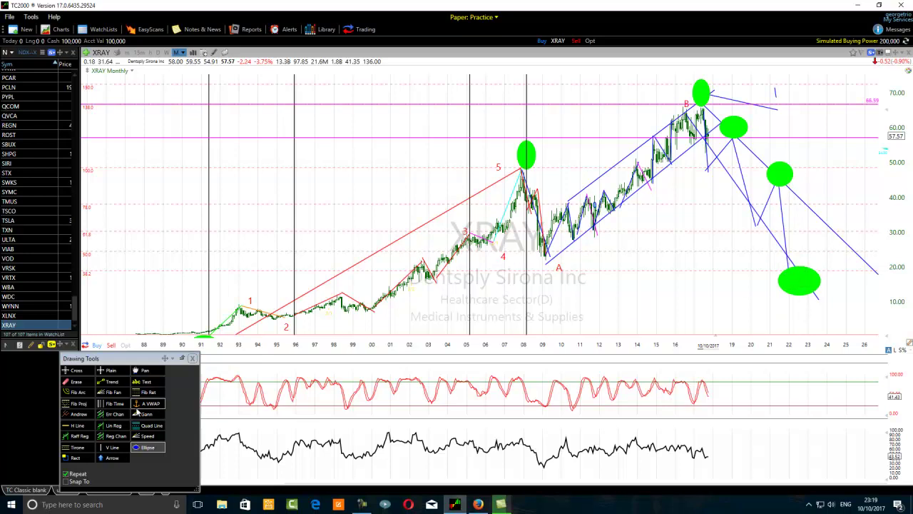
- Draw a rising trend line from the projected 2022 low up to about 59 in late 2026
{"action": "left_click", "coordinate": [112, 382]}
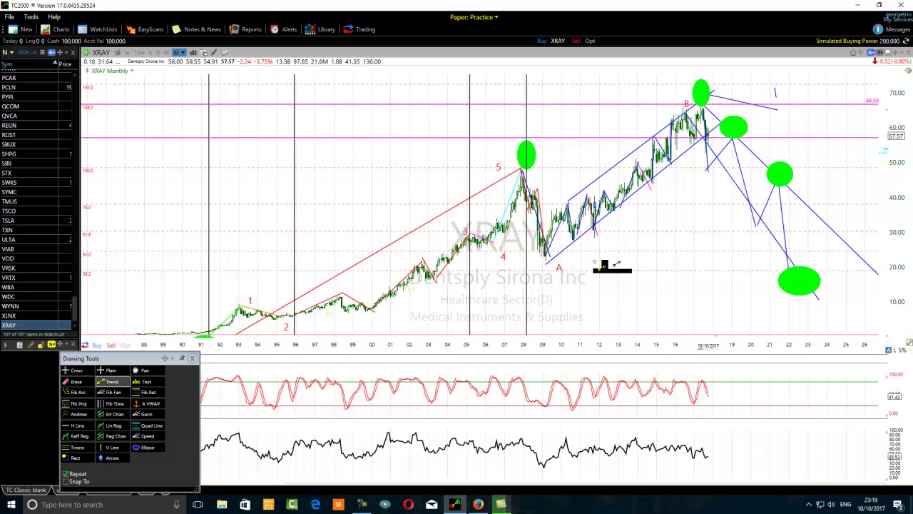
{"action": "mouse_move", "coordinate": [787, 281]}
{"action": "left_mouse_down"}
{"action": "mouse_move", "coordinate": [825, 281]}
{"action": "mouse_move", "coordinate": [877, 132]}
{"action": "left_mouse_up"}
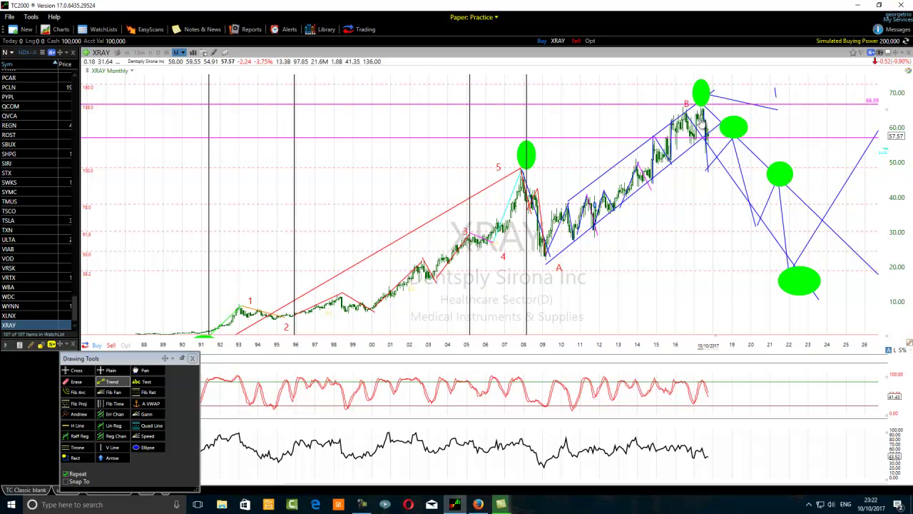
{"action": "mouse_move", "coordinate": [705, 115]}
{"action": "left_mouse_down"}
{"action": "mouse_move", "coordinate": [689, 220]}
{"action": "mouse_move", "coordinate": [705, 246]}
{"action": "mouse_move", "coordinate": [722, 250]}
{"action": "left_mouse_up"}
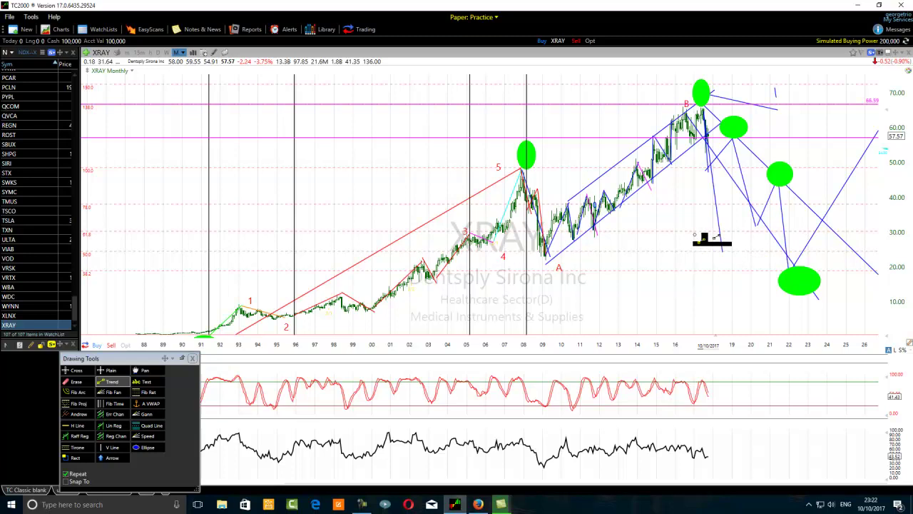
{"action": "left_click", "coordinate": [77, 381]}
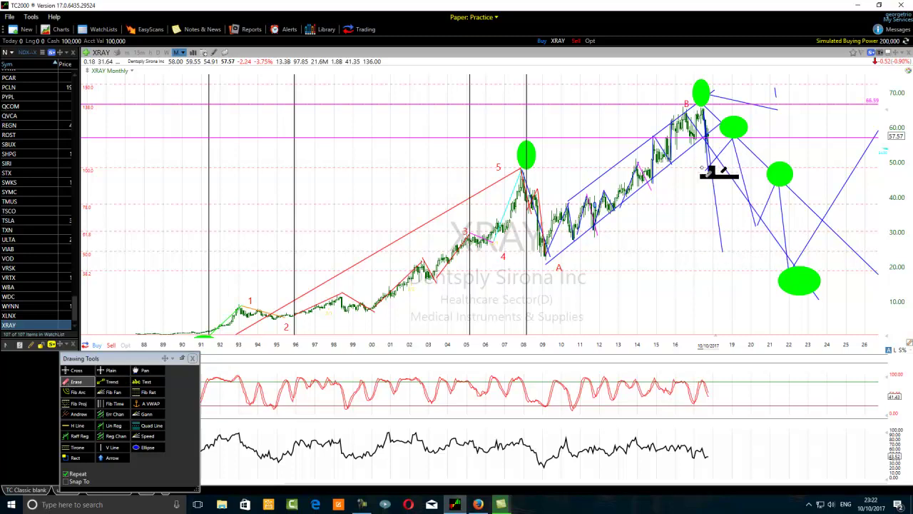
{"action": "left_click", "coordinate": [716, 188]}
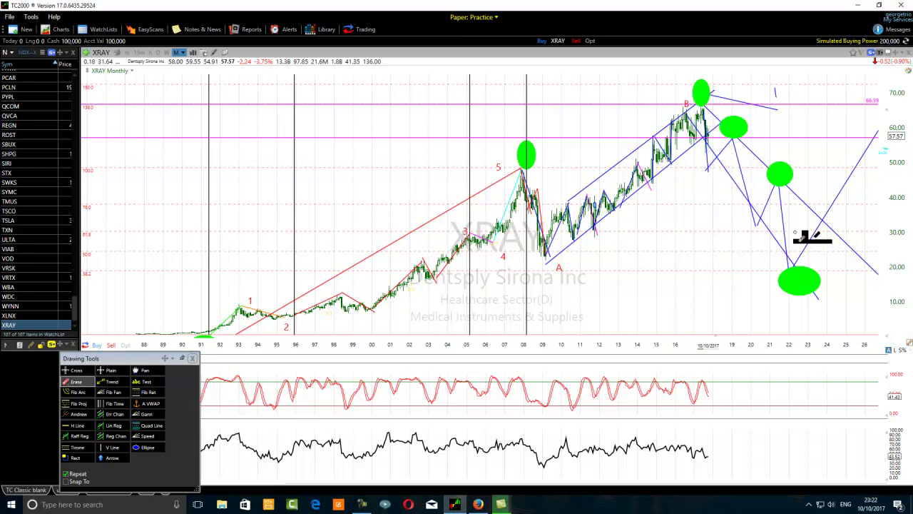
- Erase the long Fibonacci retracement whose baseline runs from the early 1990s low to the wave 5 peak
{"action": "scroll", "coordinate": [492, 339], "scroll_direction": "up", "scroll_amount": 2}
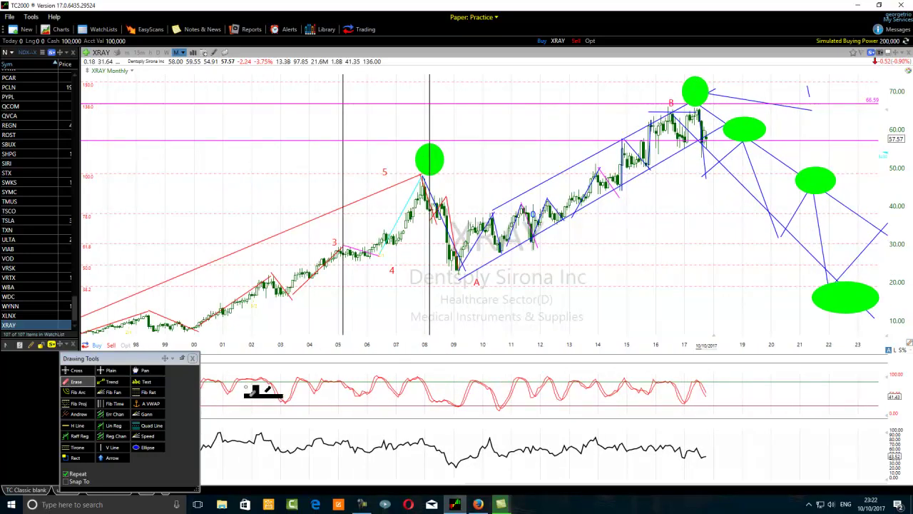
{"action": "scroll", "coordinate": [280, 312], "scroll_direction": "down", "scroll_amount": 3}
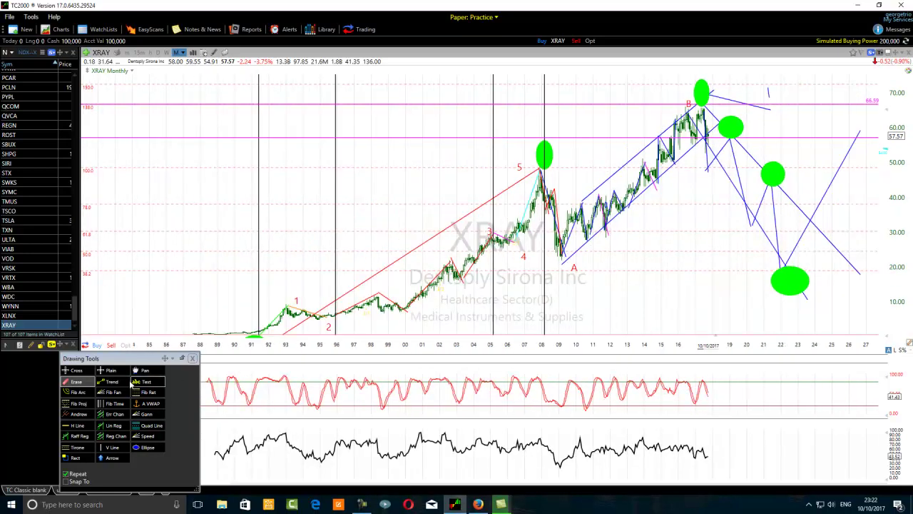
{"action": "left_click", "coordinate": [374, 277]}
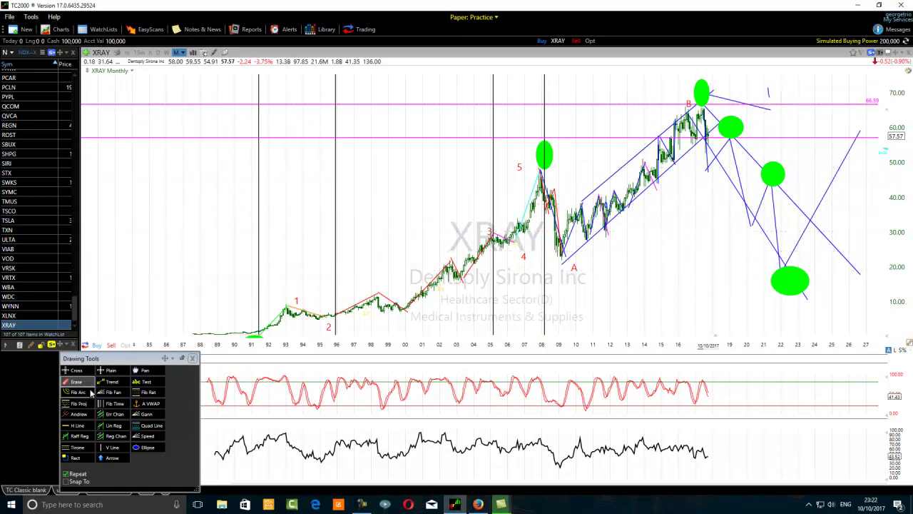
- Draw a Fibonacci retracement between the wave A low in 2009 and the wave 5 peak
{"action": "left_click", "coordinate": [139, 396]}
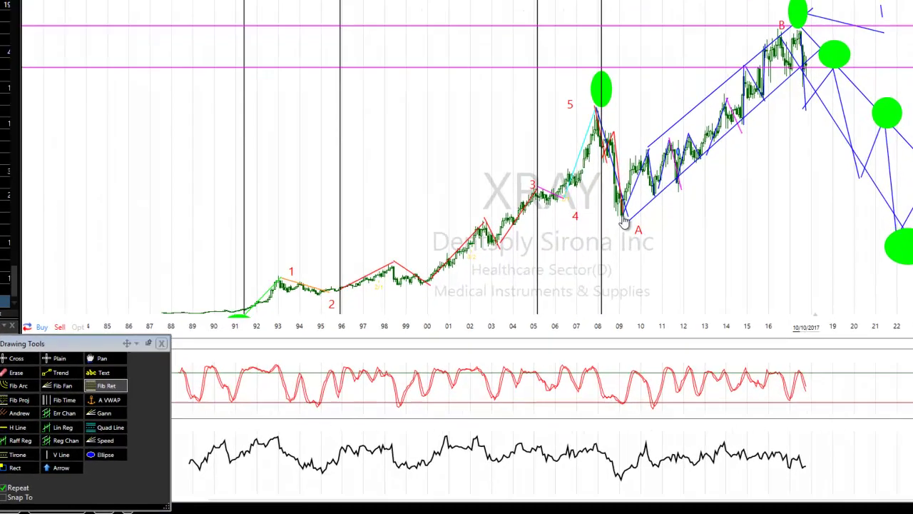
{"action": "left_click_drag", "start_coordinate": [623, 222], "coordinate": [598, 114]}
{"action": "left_click_drag", "start_coordinate": [653, 47], "coordinate": [653, 43]}
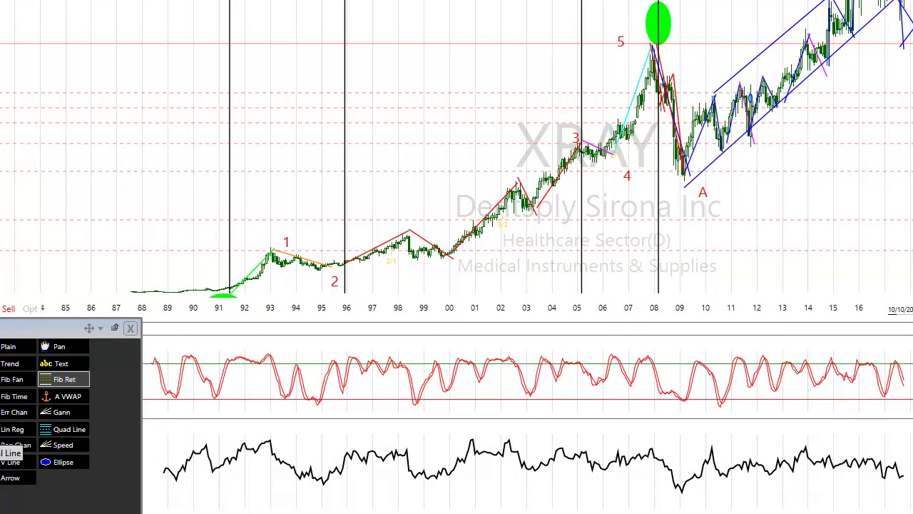
{"action": "left_click", "coordinate": [64, 379]}
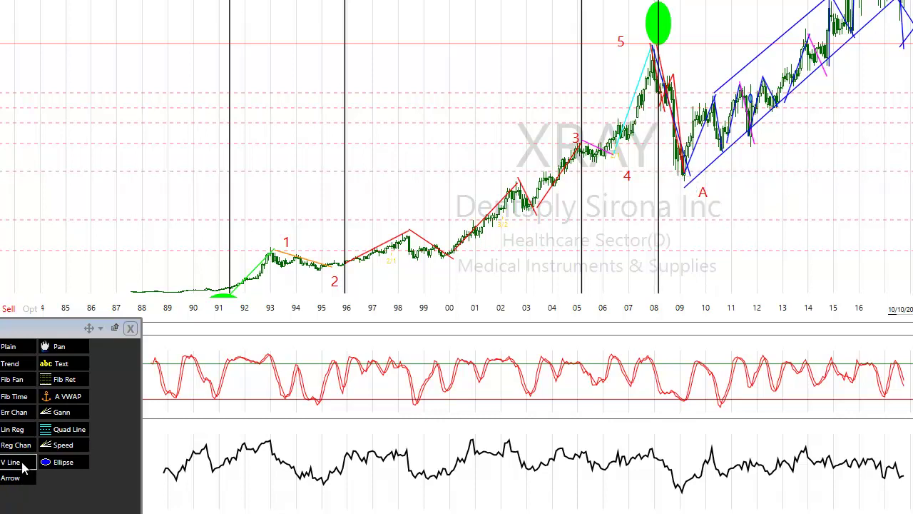
- Mark the projected decline at about 25 near 2022 with a green ellipse just above the existing low marker
{"action": "left_click", "coordinate": [50, 464]}
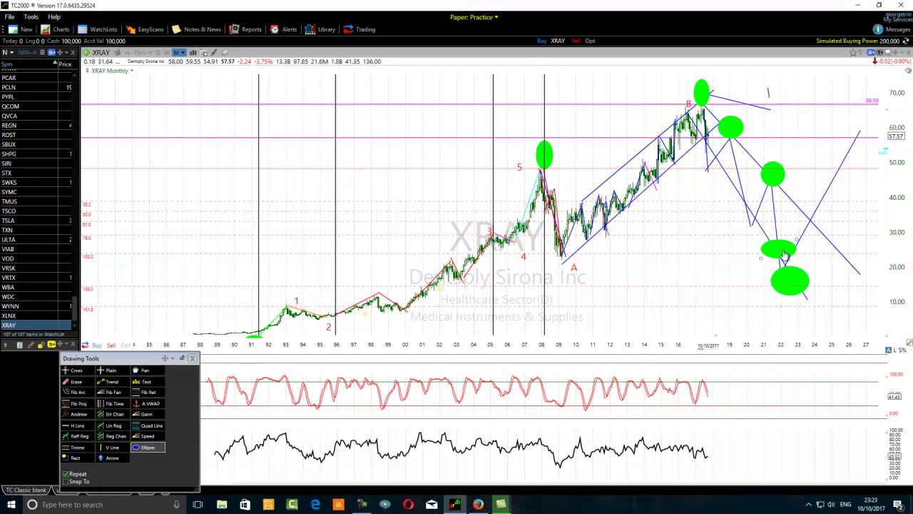
{"action": "left_click_drag", "start_coordinate": [555, 254], "coordinate": [567, 264]}
- Place horizontal lines at 14.35 and 8.69, on the 138.0 and 161.8 Fibonacci levels
{"action": "left_click", "coordinate": [71, 425]}
{"action": "left_click", "coordinate": [588, 286]}
{"action": "left_click", "coordinate": [605, 290]}
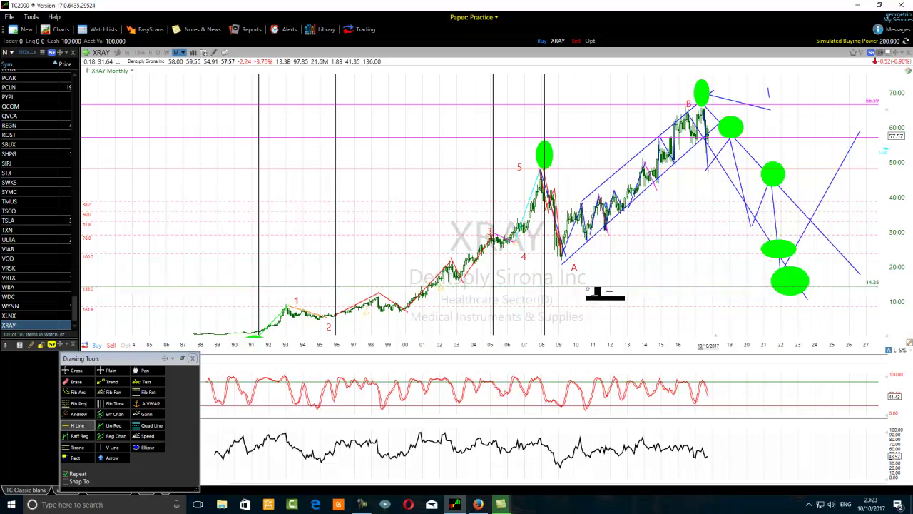
{"action": "left_click", "coordinate": [71, 425]}
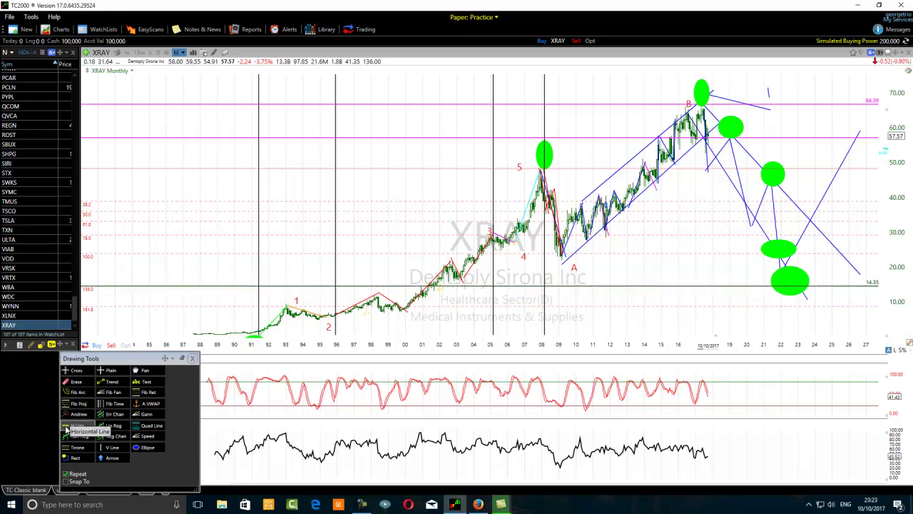
{"action": "left_click", "coordinate": [619, 307]}
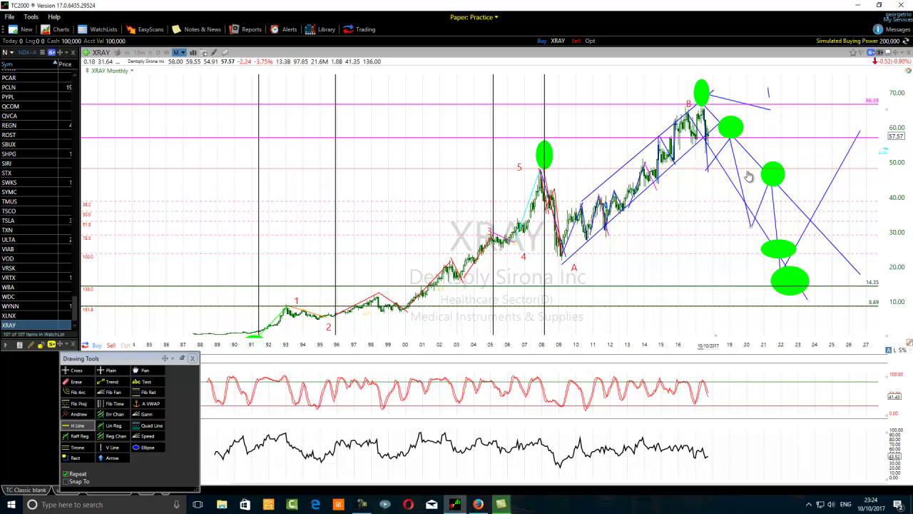
{"action": "mouse_move", "coordinate": [801, 288]}
{"action": "scroll", "coordinate": [710, 130], "scroll_direction": "up", "scroll_amount": 2}
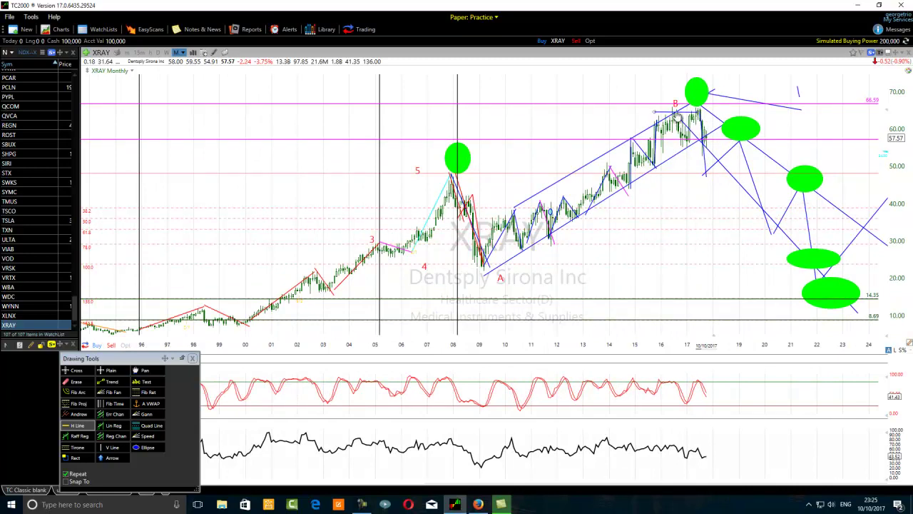